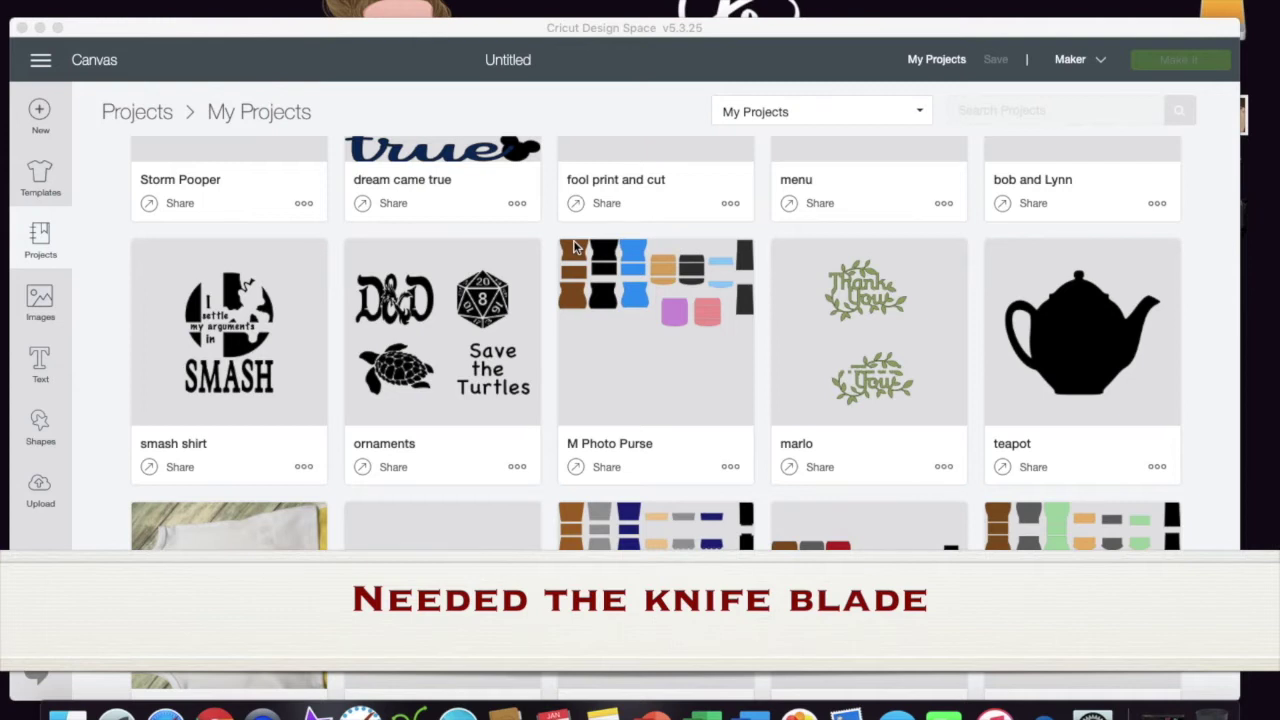
Open the M Photo Purse project's details from the My Projects list
{"action": "left_click", "coordinate": [670, 383]}
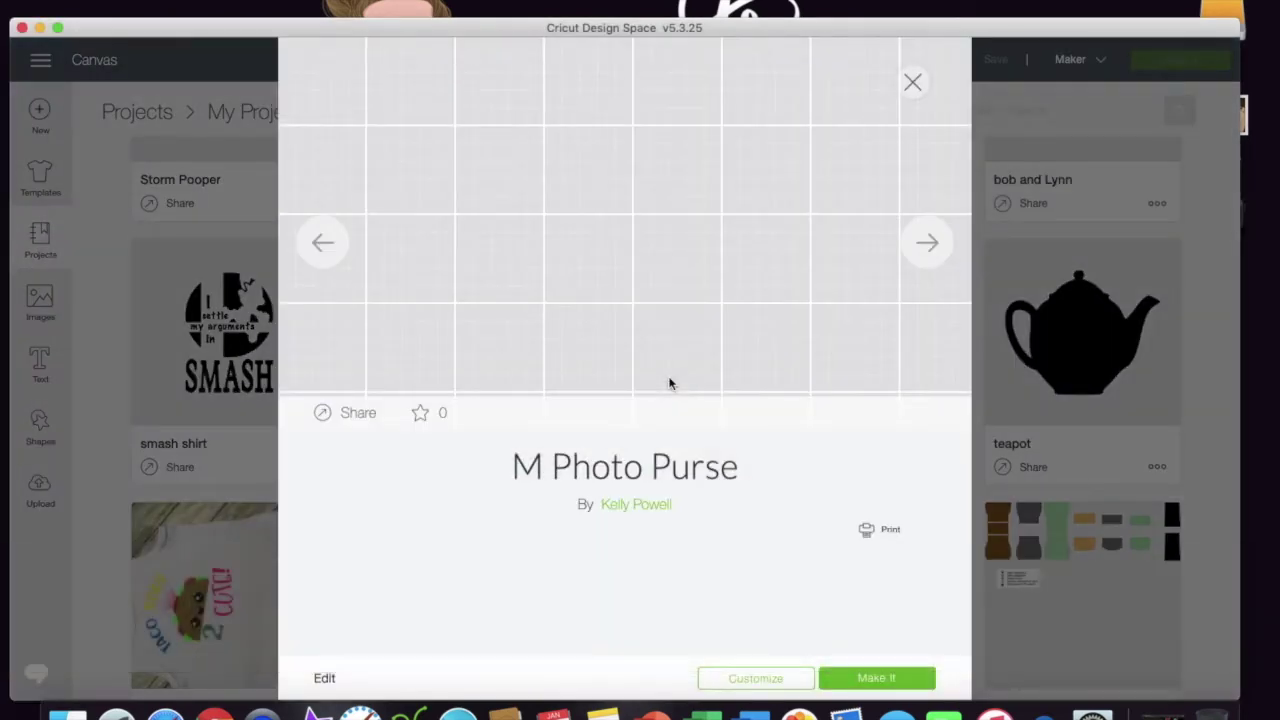
Load the M Photo Purse project onto the canvas and scroll around to look it over
{"action": "left_click", "coordinate": [766, 681]}
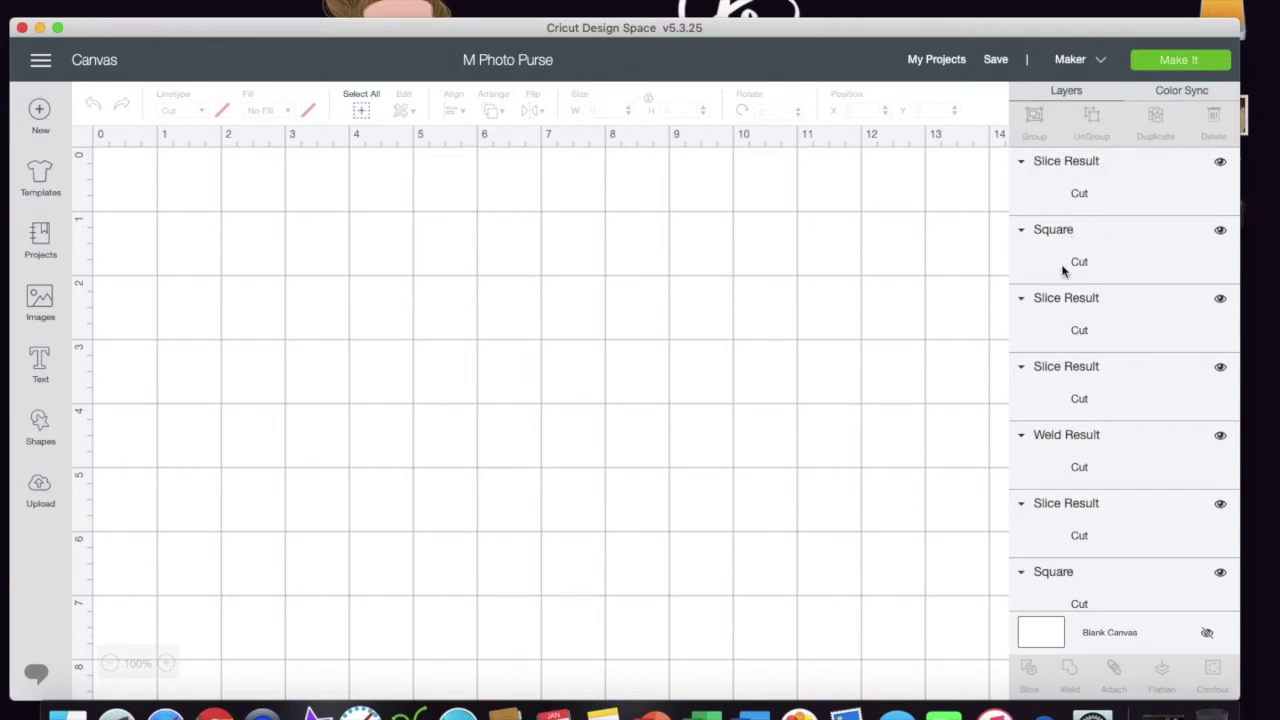
{"action": "scroll", "coordinate": [1094, 394], "scroll_direction": "down", "scroll_amount": 5}
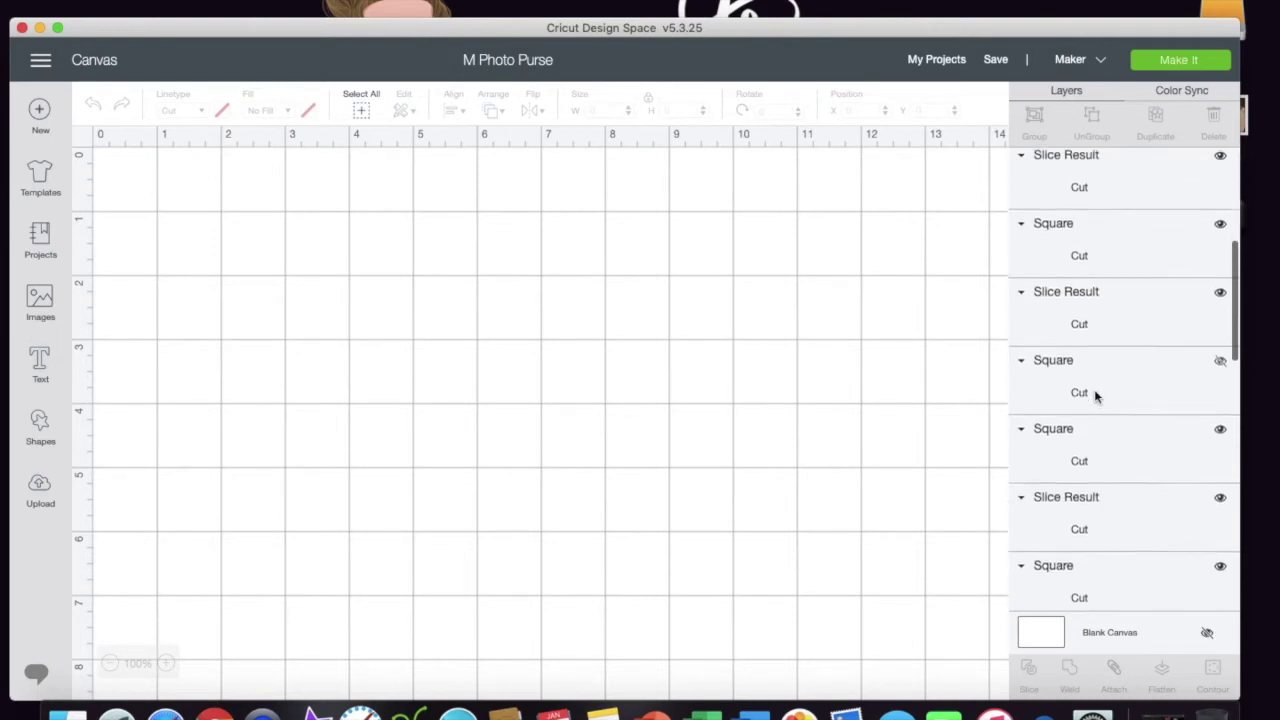
{"action": "scroll", "coordinate": [1094, 395], "scroll_direction": "down", "scroll_amount": 10}
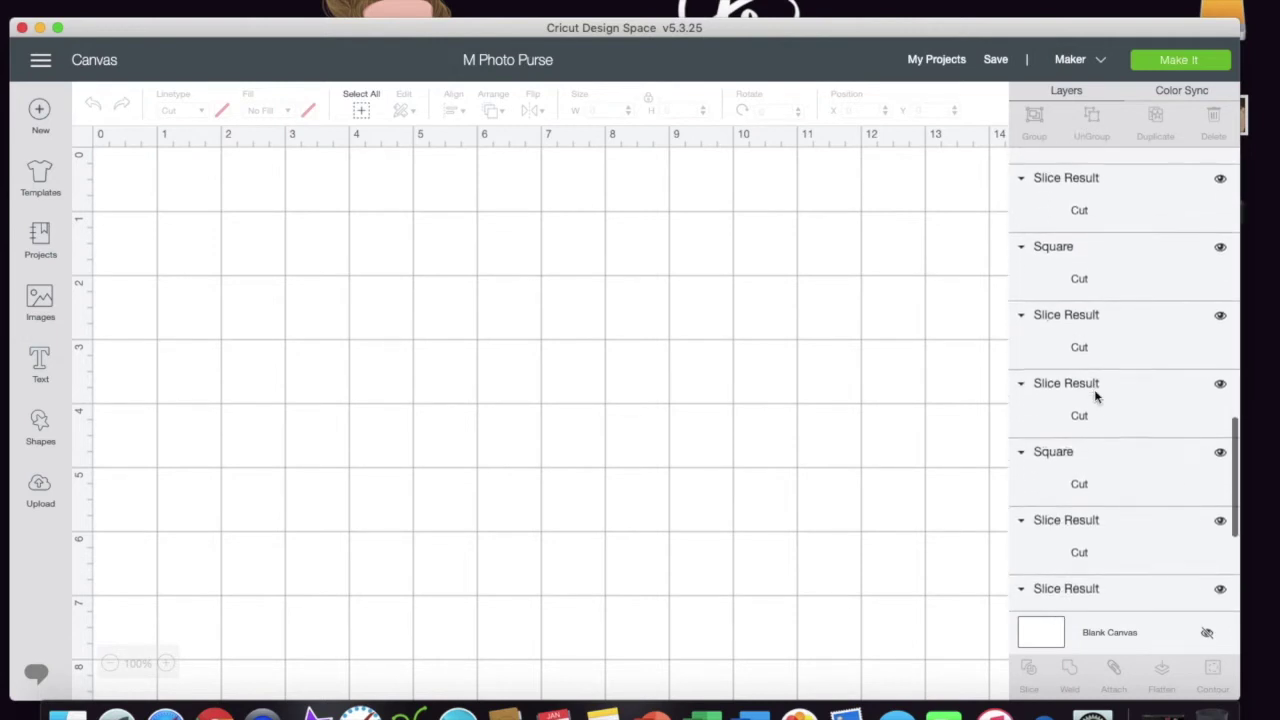
{"action": "scroll", "coordinate": [1094, 389], "scroll_direction": "down", "scroll_amount": 8}
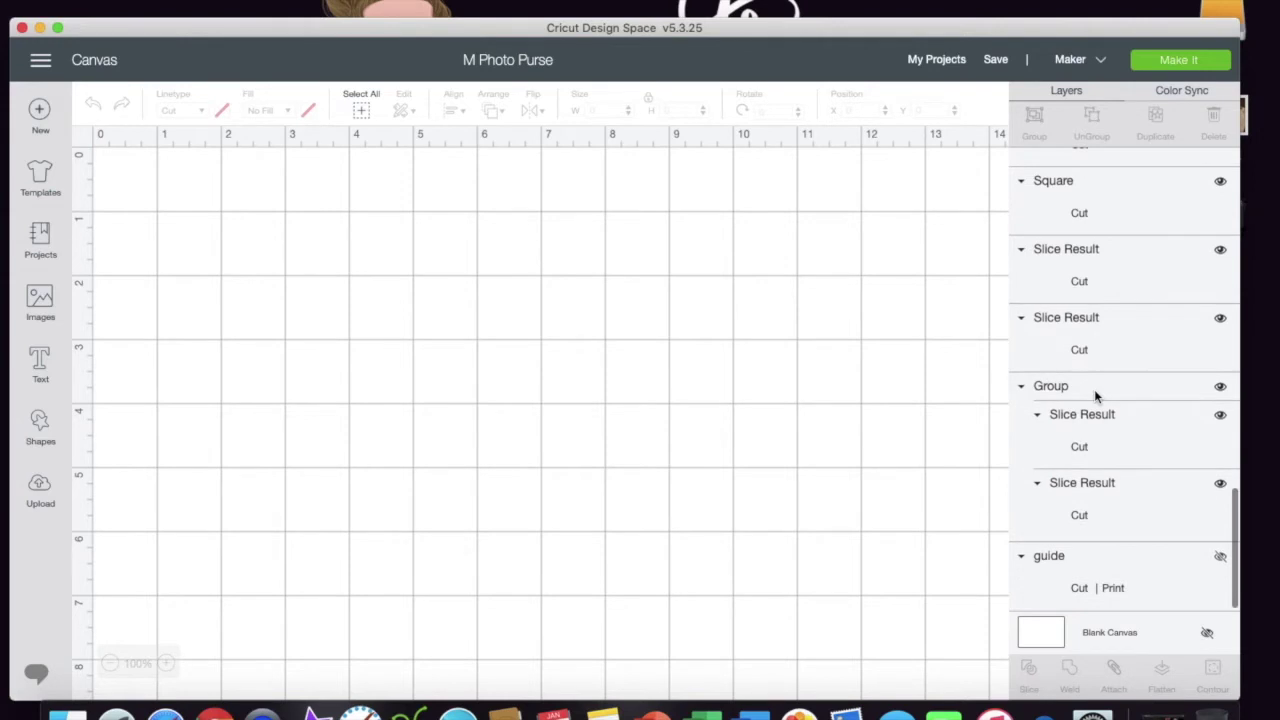
{"action": "scroll", "coordinate": [1095, 395], "scroll_direction": "up", "scroll_amount": 20}
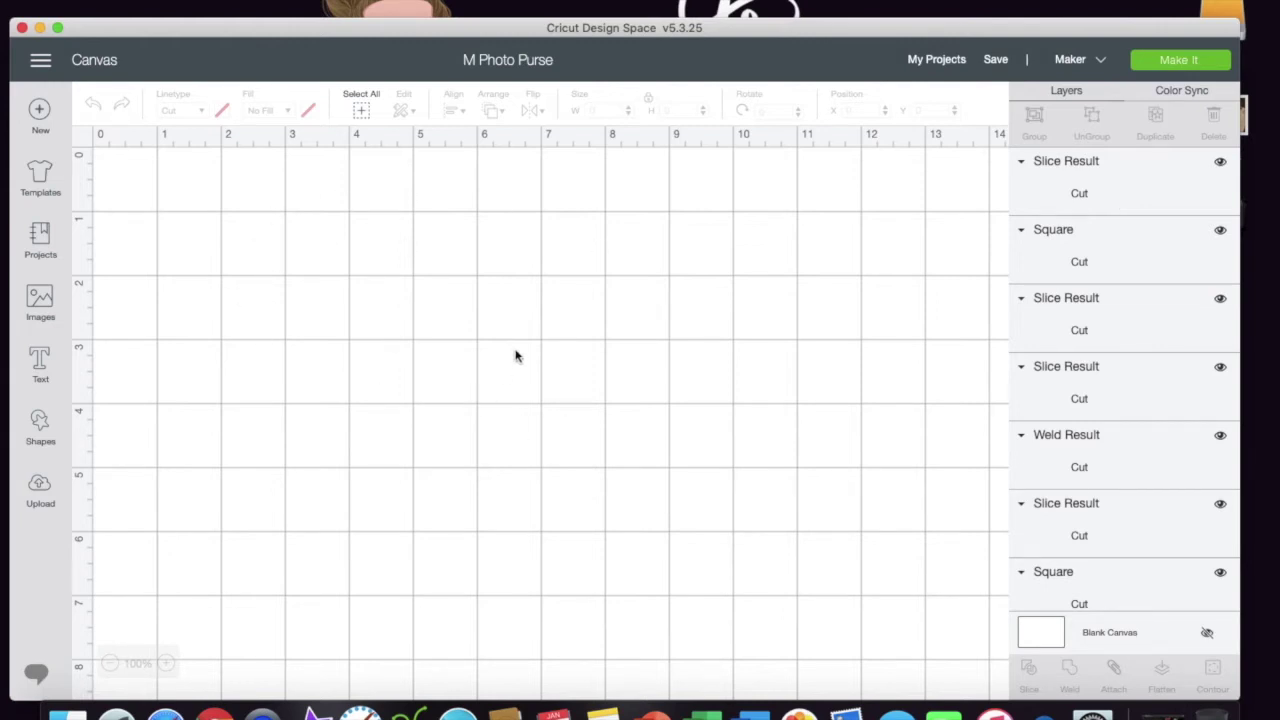
{"action": "scroll", "coordinate": [516, 356], "scroll_direction": "down", "scroll_amount": 10}
{"action": "scroll", "coordinate": [516, 356], "scroll_direction": "right", "scroll_amount": 15}
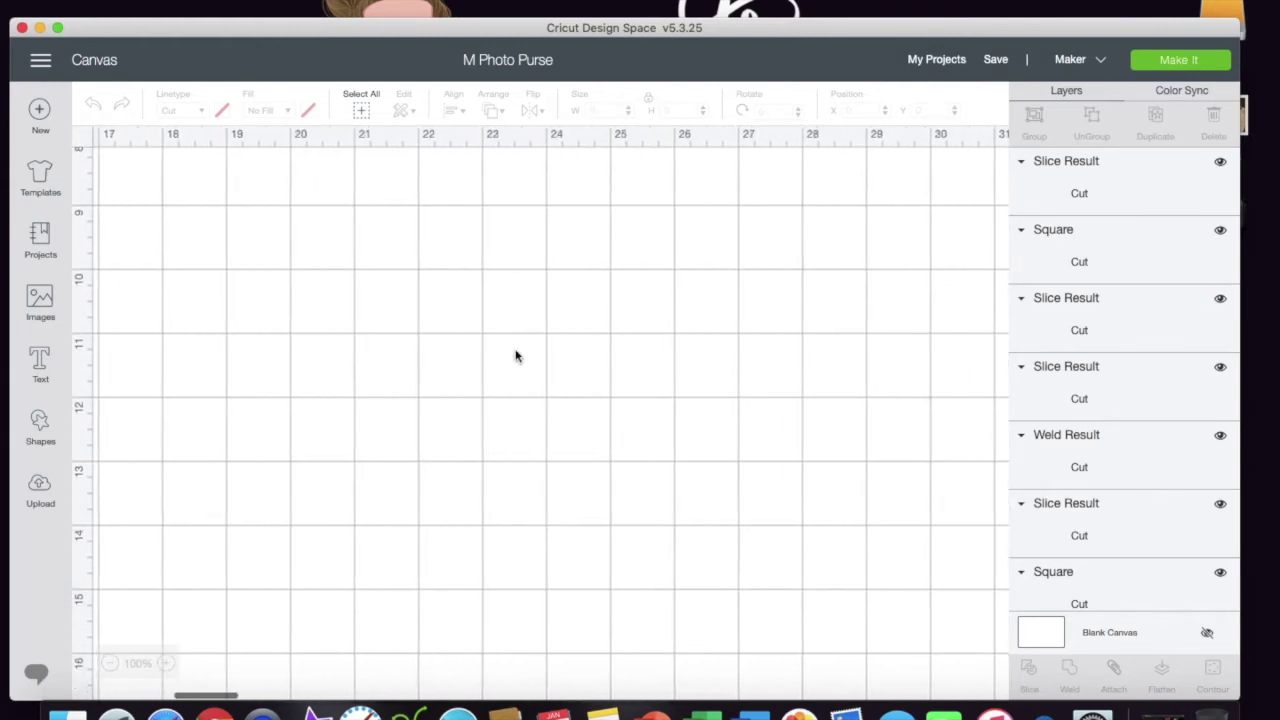
{"action": "scroll", "coordinate": [516, 356], "scroll_direction": "left", "scroll_amount": 15}
{"action": "scroll", "coordinate": [516, 356], "scroll_direction": "up", "scroll_amount": 10}
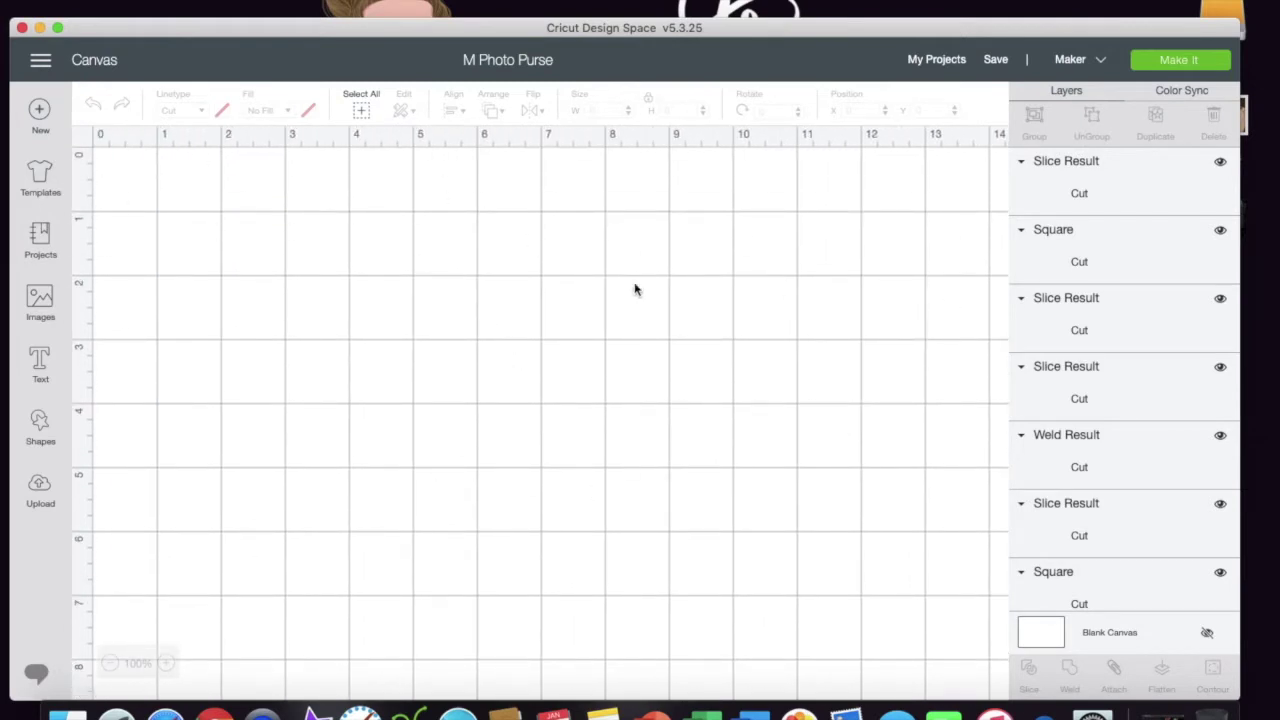
Zoom out to 25% and select the top Slice Result piece at X 38.535, Y 7.447
{"action": "left_click", "coordinate": [110, 664]}
{"action": "left_click", "coordinate": [110, 664]}
{"action": "left_click", "coordinate": [110, 664]}
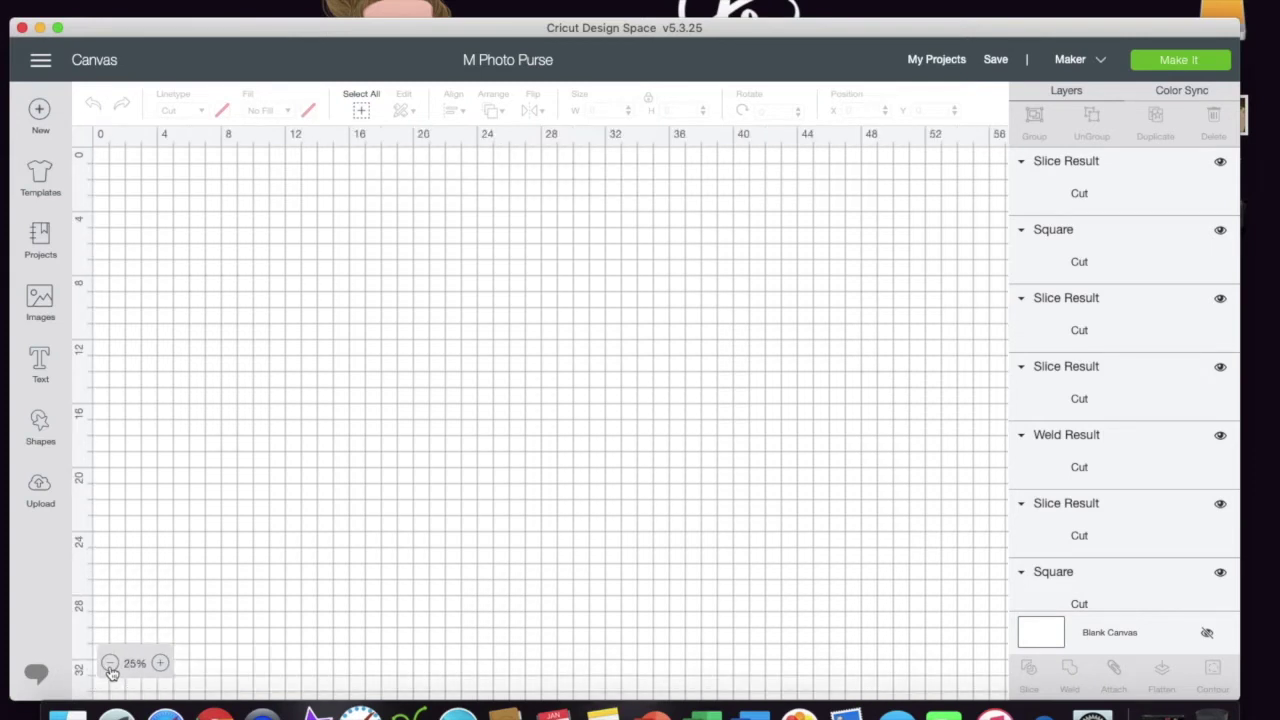
{"action": "scroll", "coordinate": [270, 546], "scroll_direction": "down", "scroll_amount": 10}
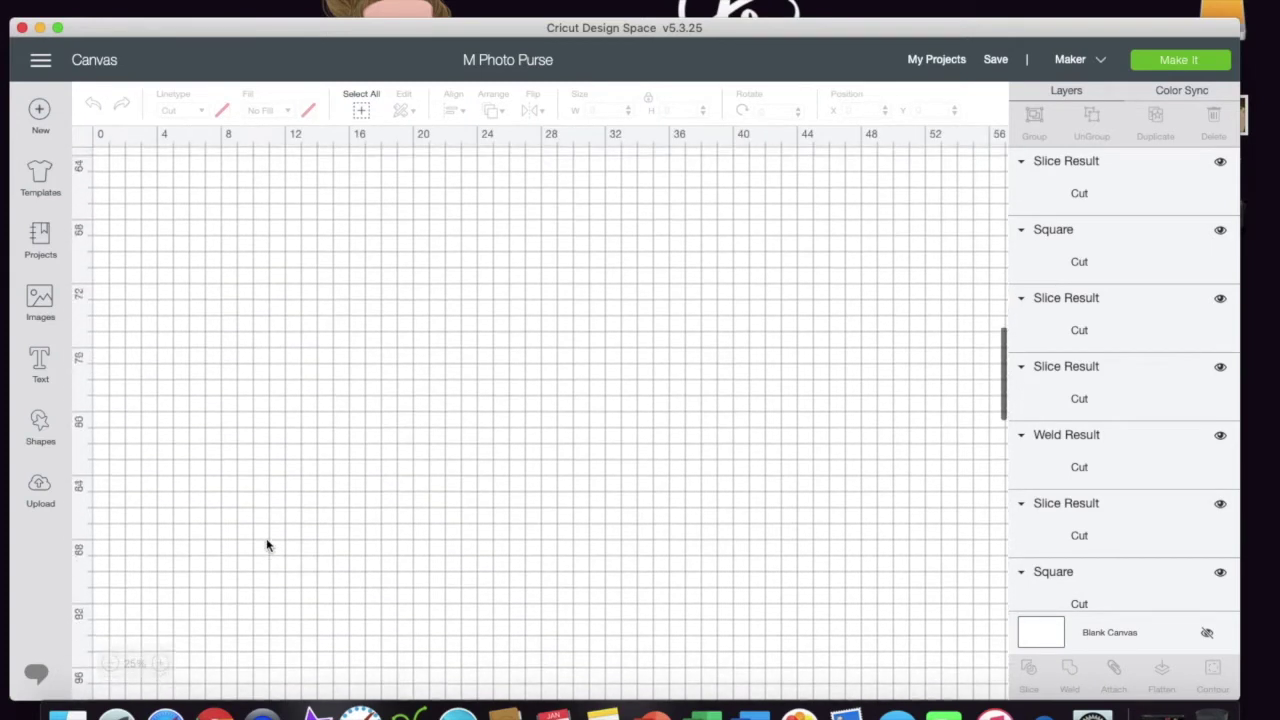
{"action": "scroll", "coordinate": [267, 546], "scroll_direction": "down", "scroll_amount": 8}
{"action": "scroll", "coordinate": [267, 546], "scroll_direction": "up", "scroll_amount": 18}
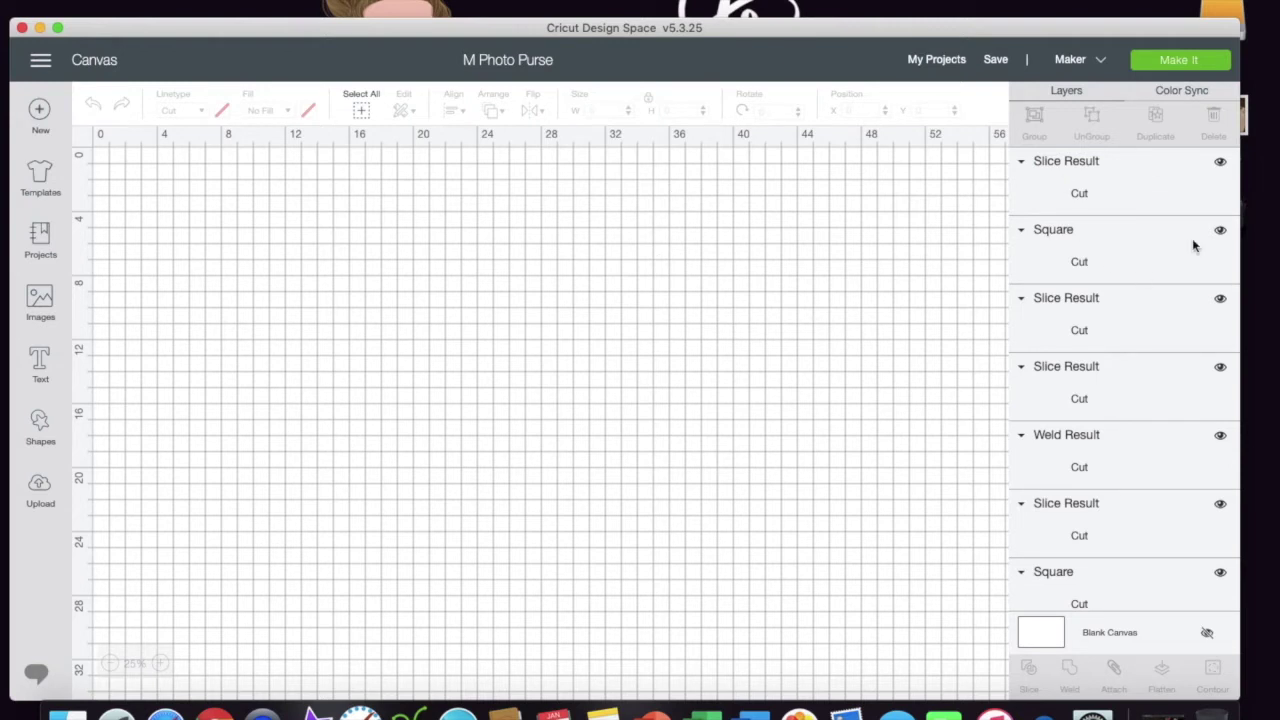
{"action": "left_click", "coordinate": [1148, 194]}
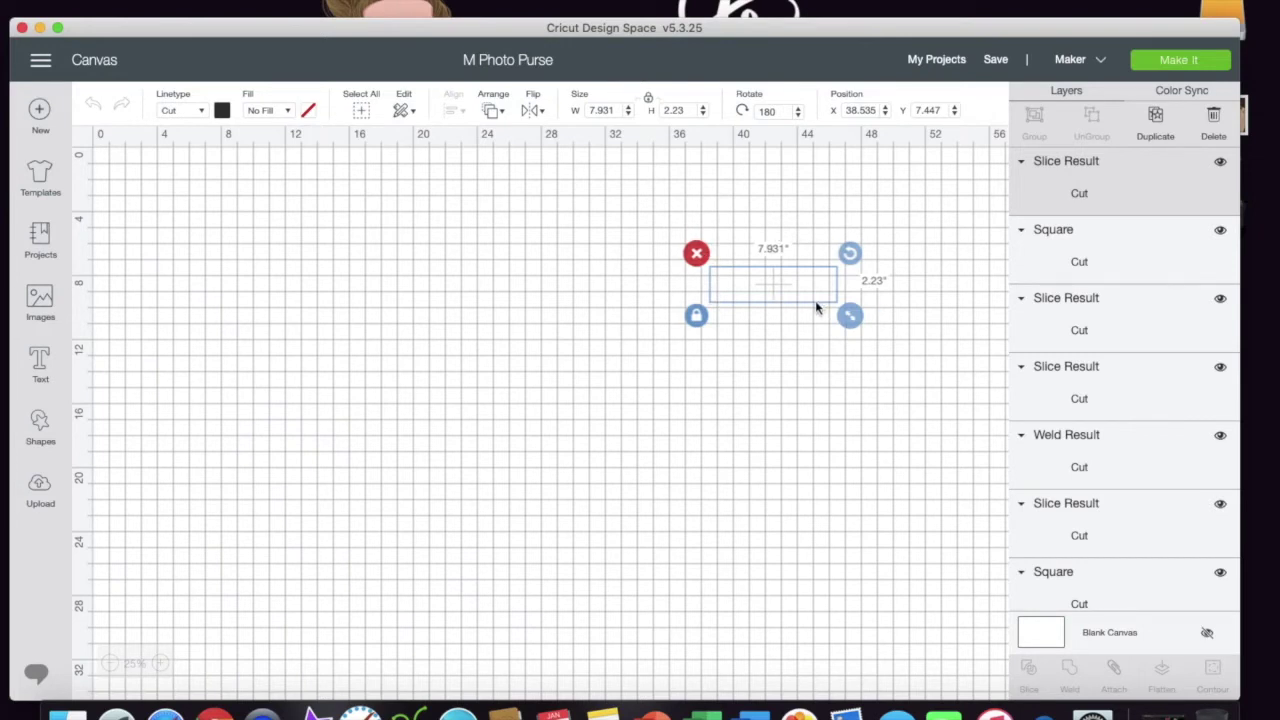
Select the Square and the third and fourth Slice Result layers to see their outlines, then reselect the top Slice Result
{"action": "left_click", "coordinate": [1142, 259]}
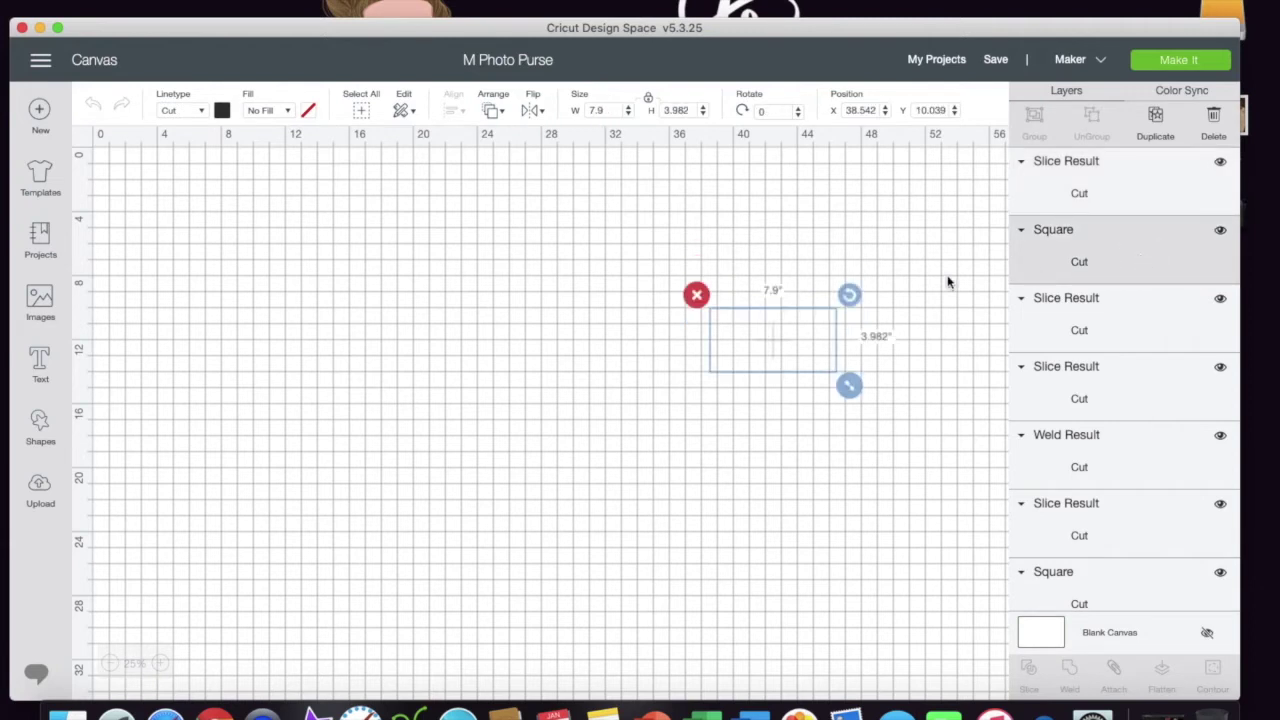
{"action": "left_click", "coordinate": [1116, 330]}
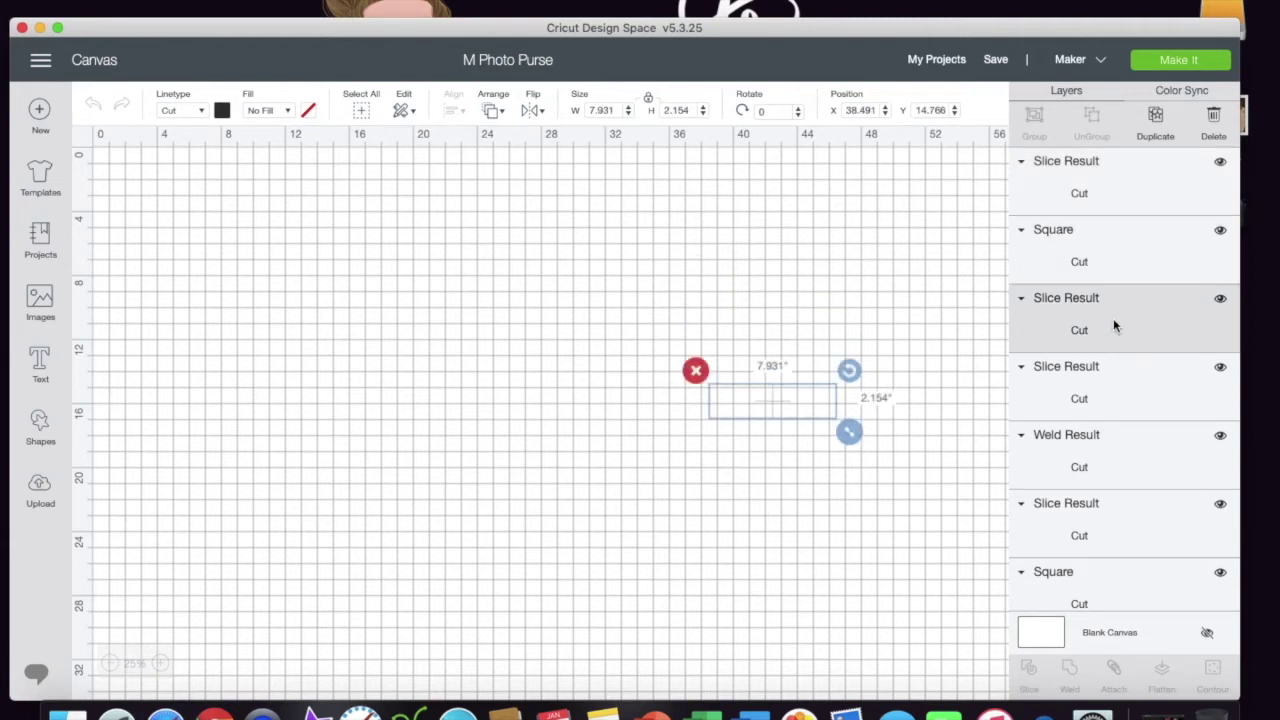
{"action": "left_click", "coordinate": [1068, 380]}
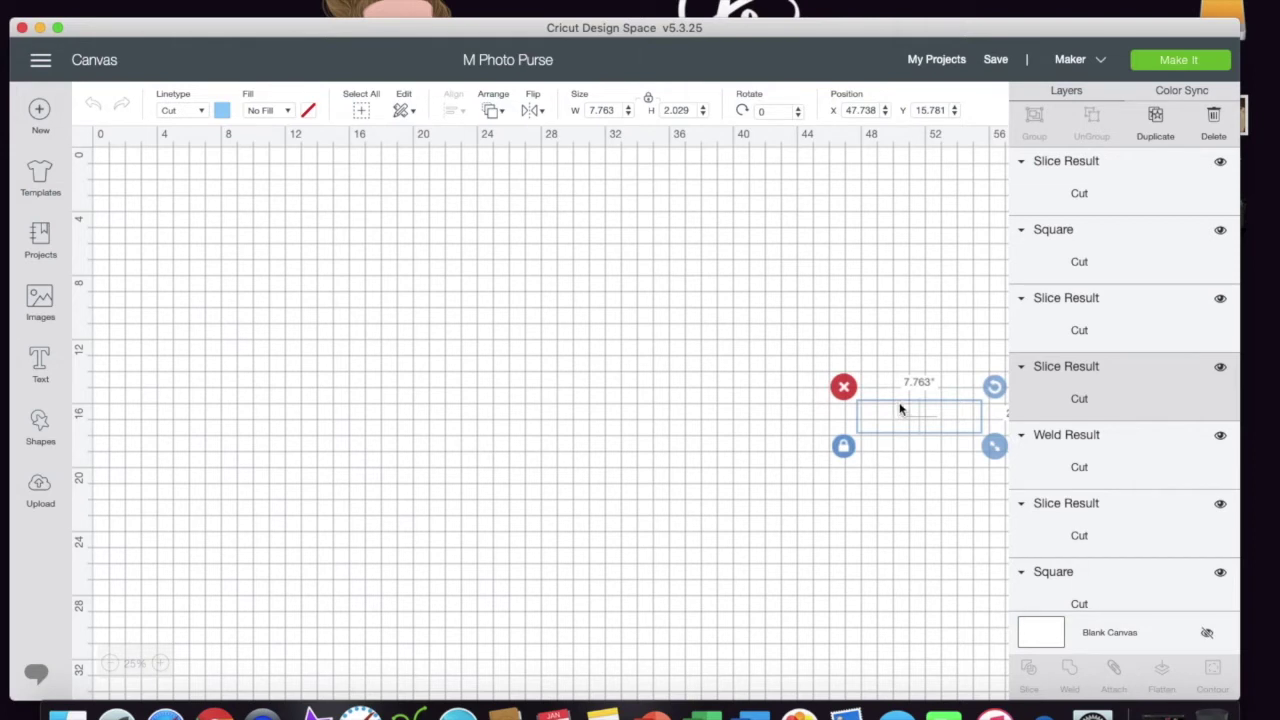
{"action": "left_click", "coordinate": [1131, 197]}
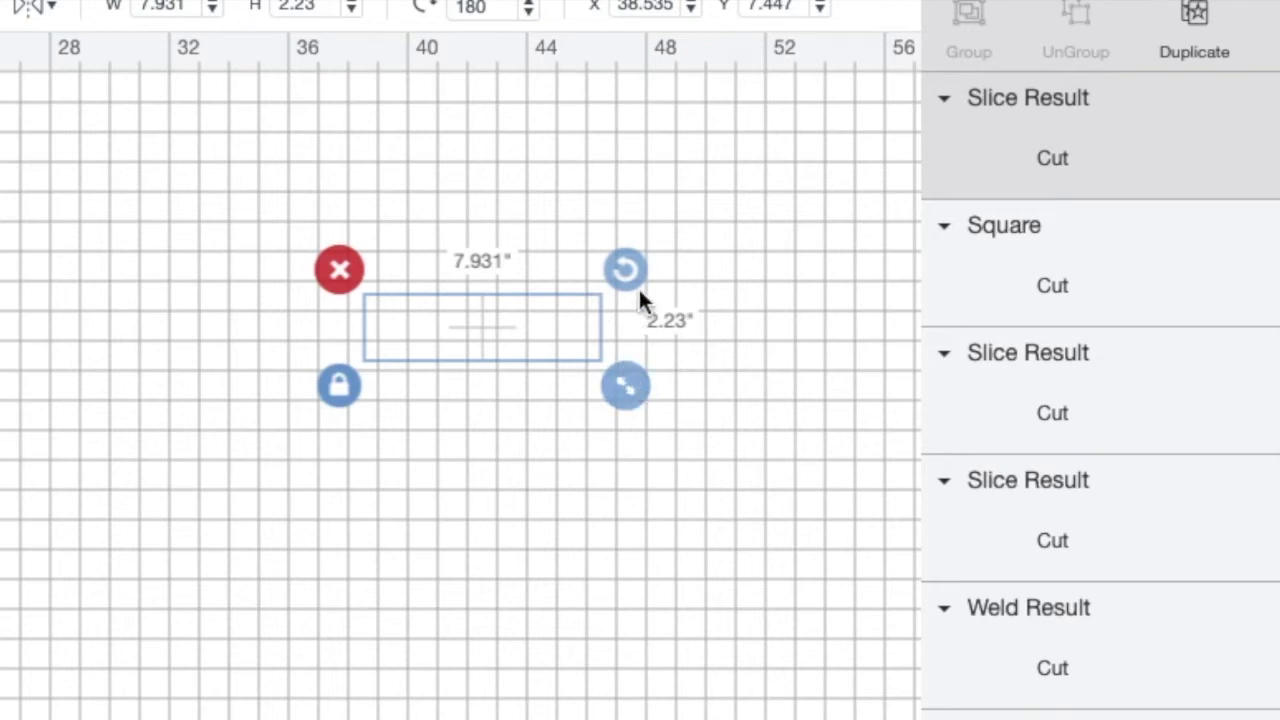
Toggle the top Slice Result's proportion lock off and on, then select the Square and the third Slice Result
{"action": "left_click", "coordinate": [342, 387]}
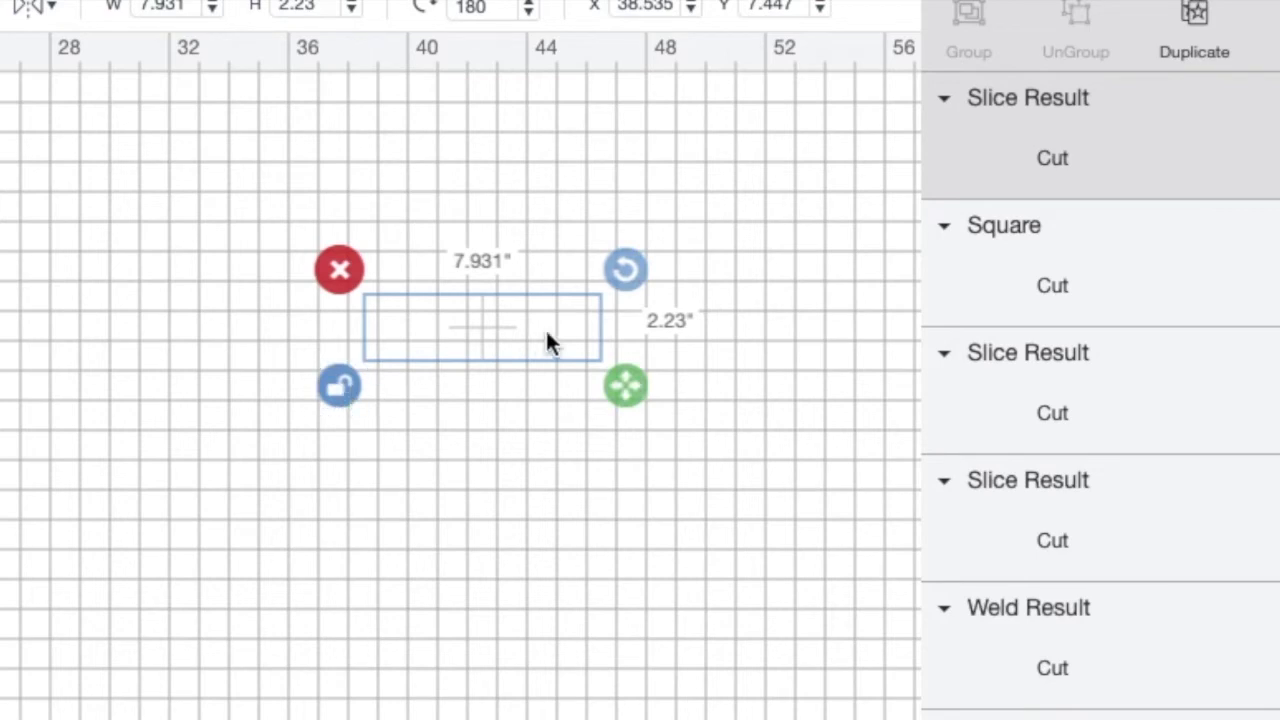
{"action": "left_click", "coordinate": [337, 388]}
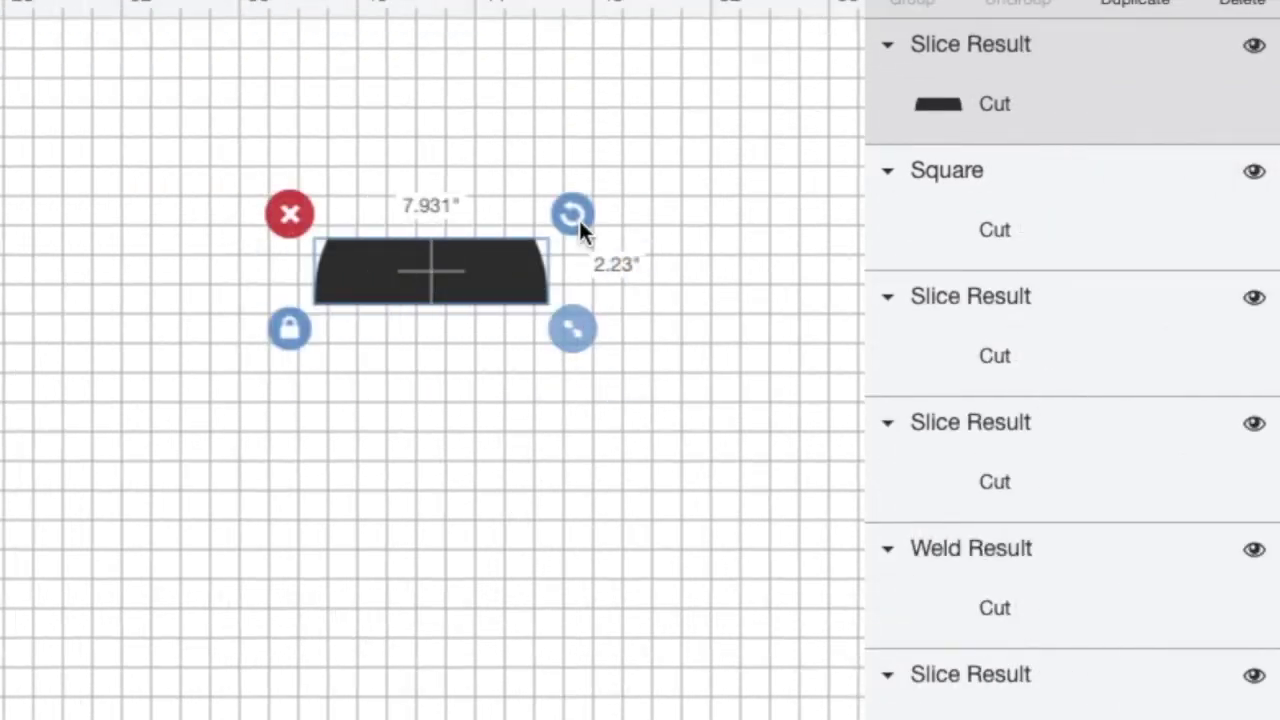
{"action": "left_click", "coordinate": [1076, 229]}
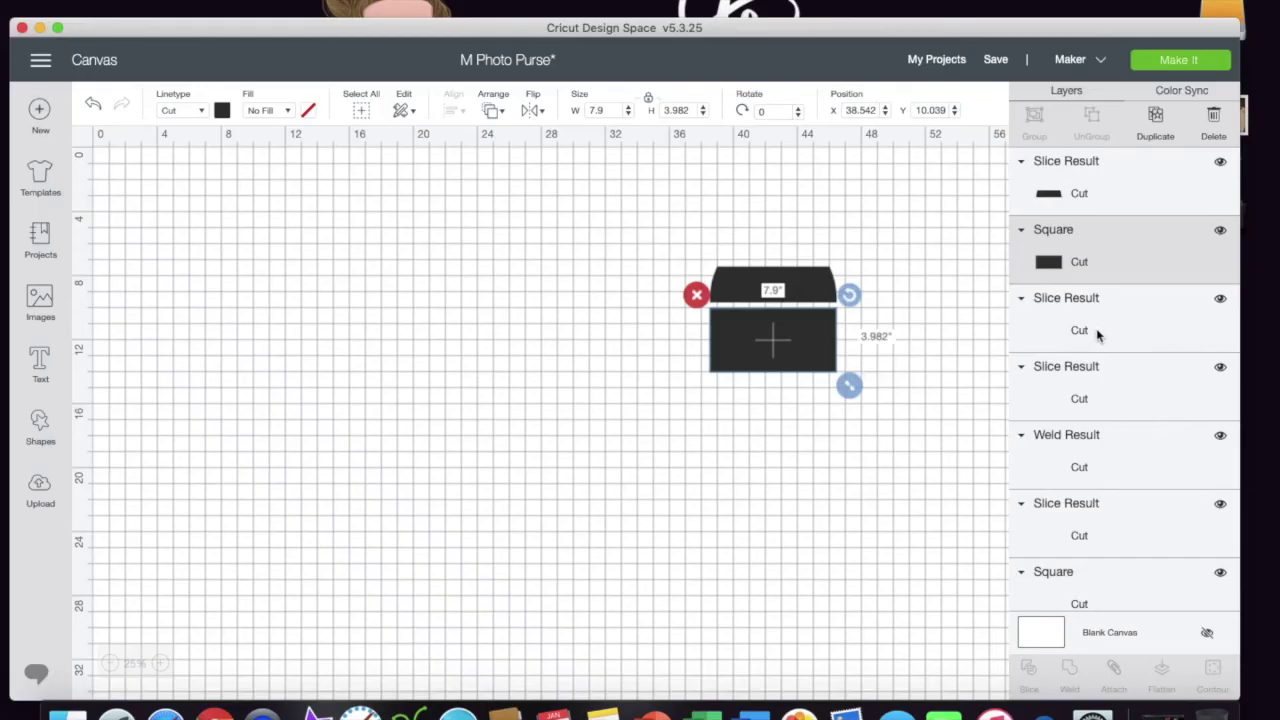
{"action": "left_click", "coordinate": [1022, 355]}
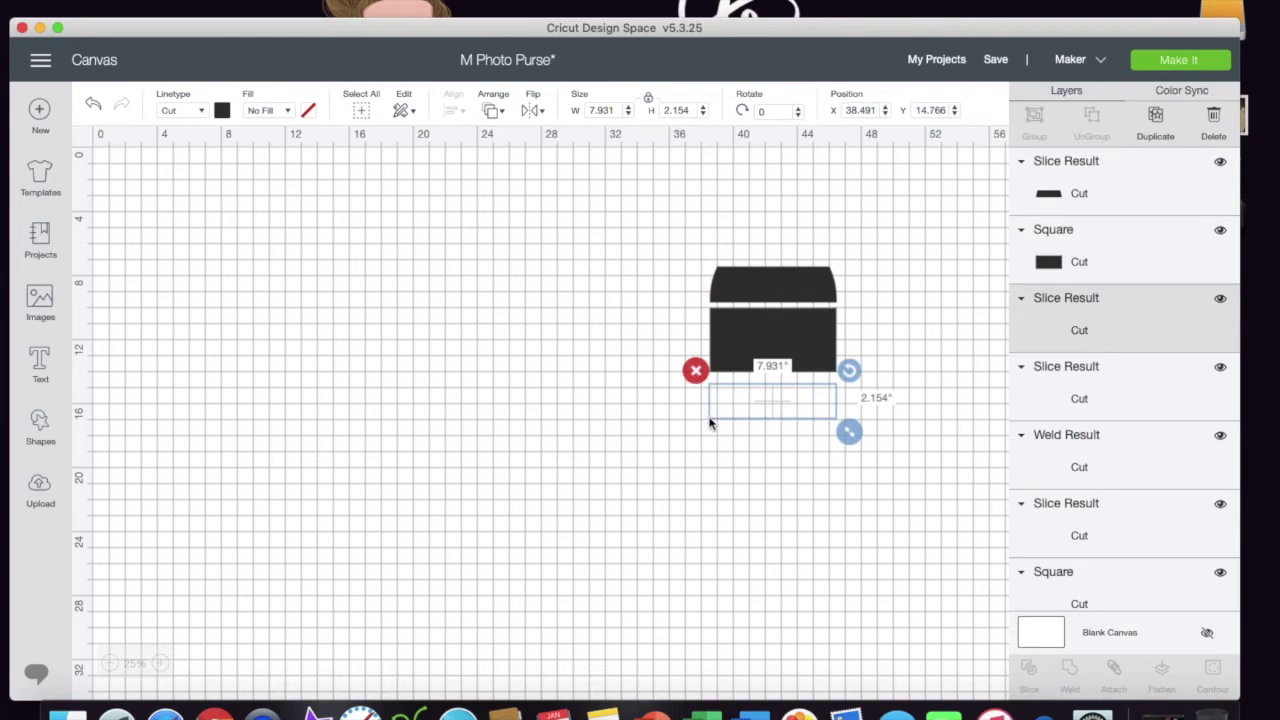
Toggle the proportion lock and nudge the third Slice Result's width to 8, then back to 7.9 inches
{"action": "left_click", "coordinate": [650, 102]}
{"action": "left_click", "coordinate": [650, 102]}
{"action": "left_click", "coordinate": [630, 108]}
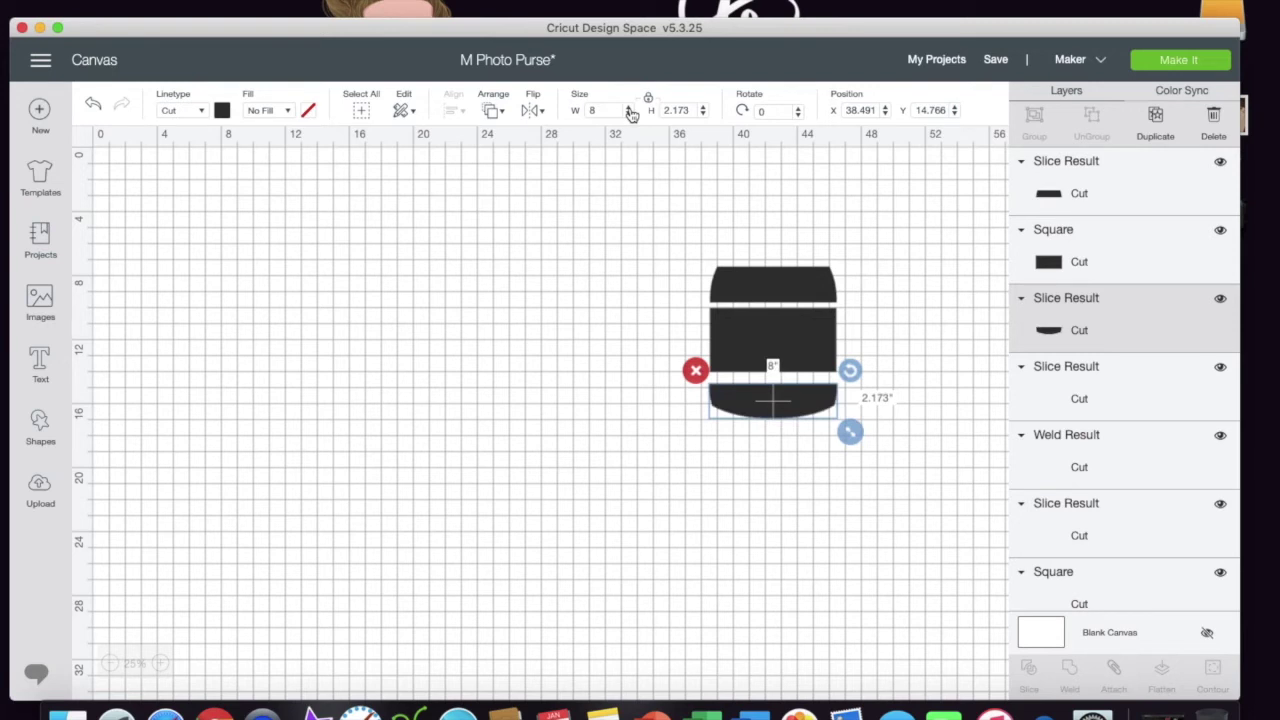
{"action": "left_click", "coordinate": [631, 116]}
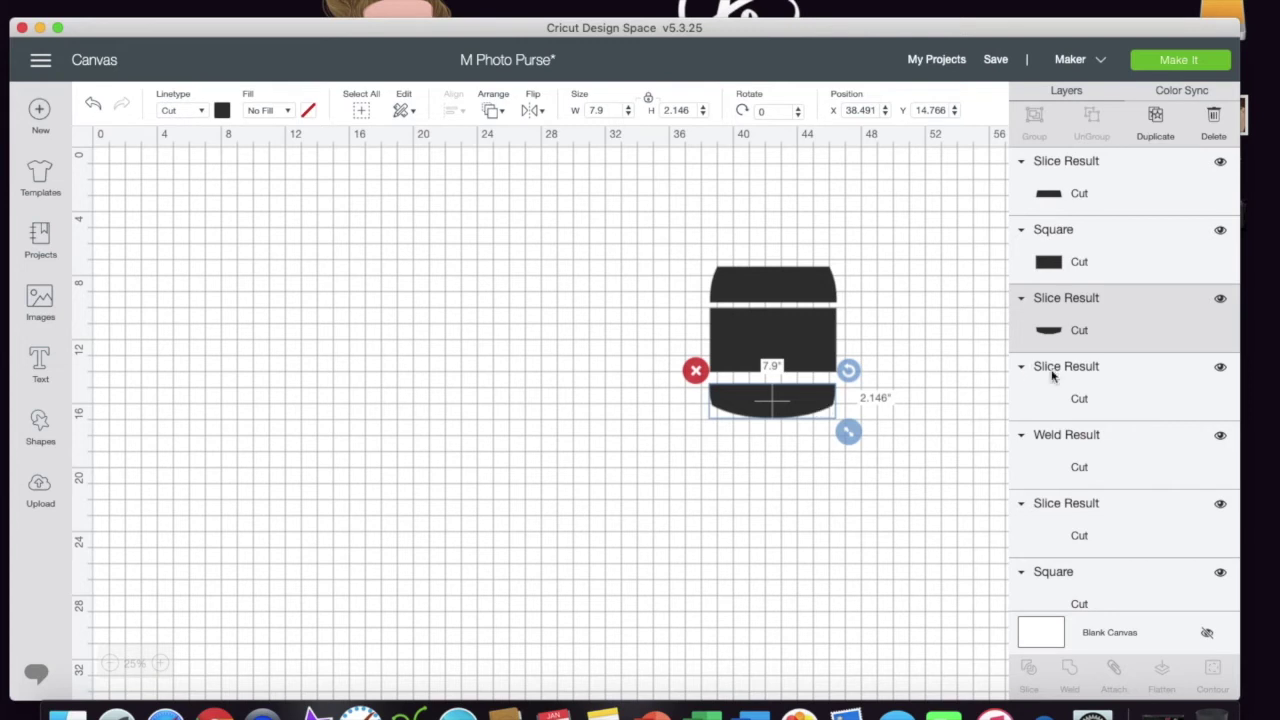
{"action": "left_click", "coordinate": [1138, 393]}
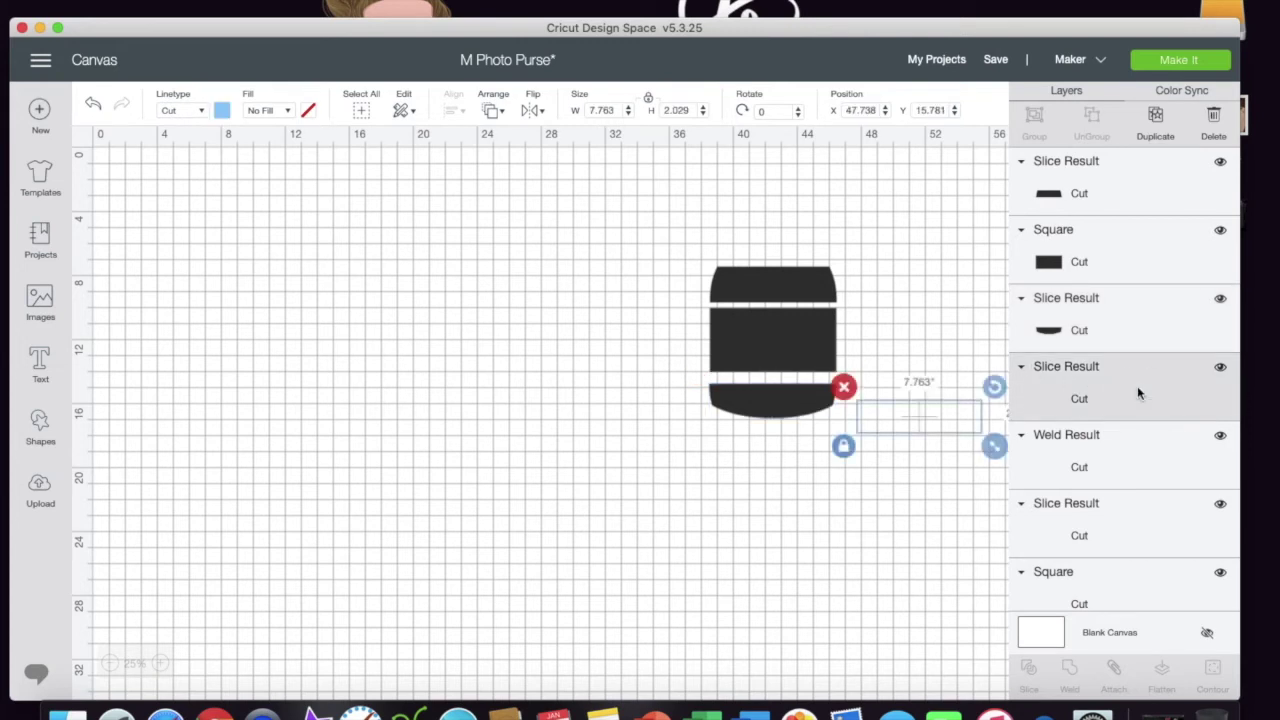
{"action": "scroll", "coordinate": [982, 422], "scroll_direction": "right", "scroll_amount": 5}
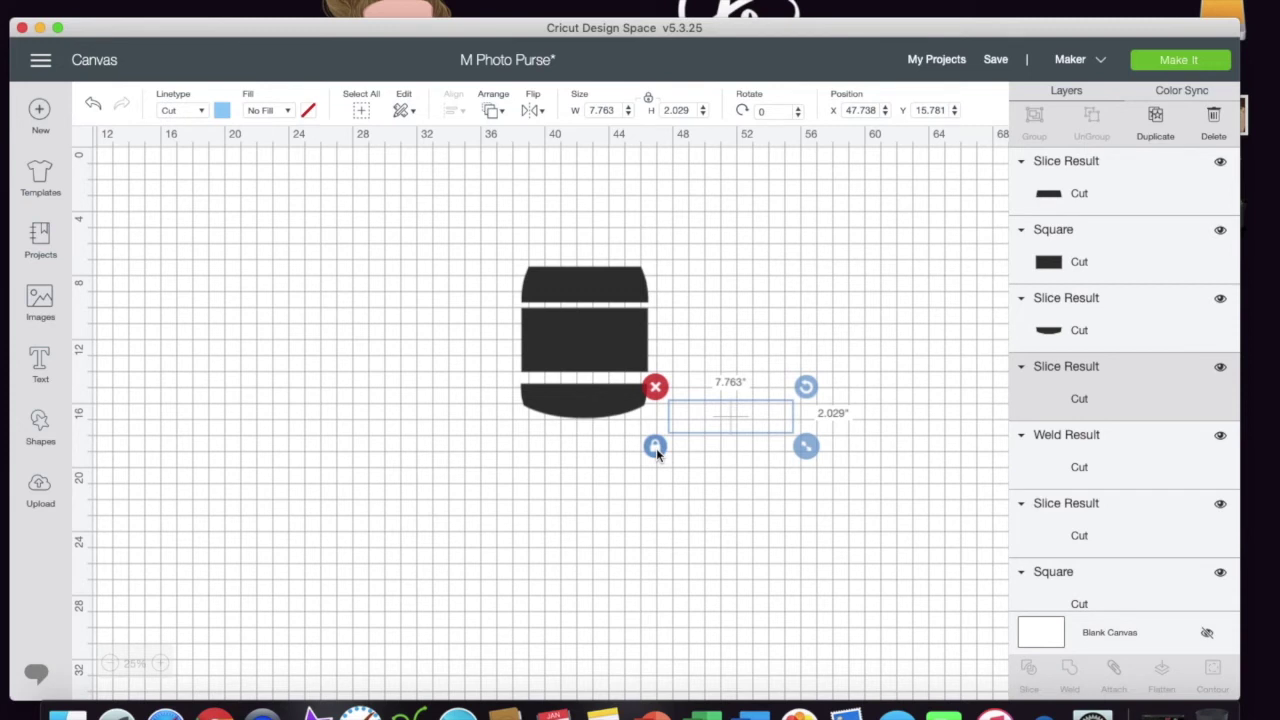
{"action": "left_click", "coordinate": [656, 450]}
{"action": "left_click", "coordinate": [656, 450]}
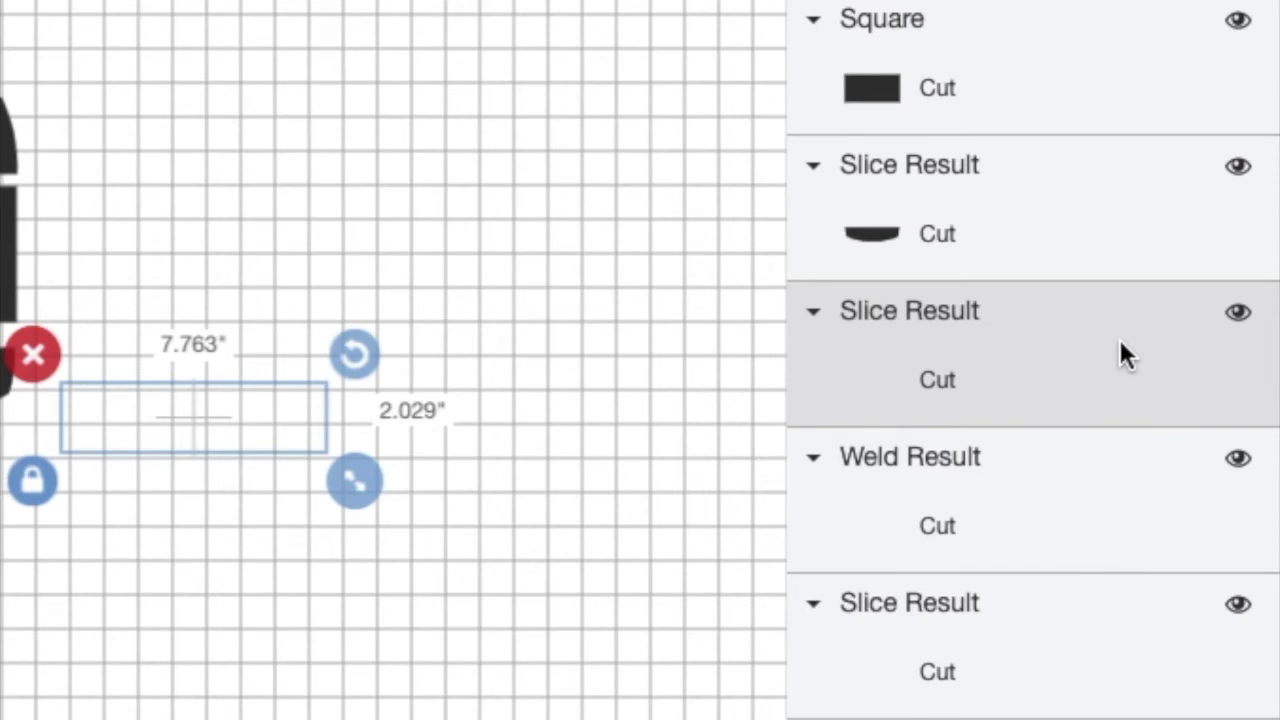
Hide and re-show the fourth Slice Result and the Weld Result so both render again
{"action": "left_click", "coordinate": [1238, 316]}
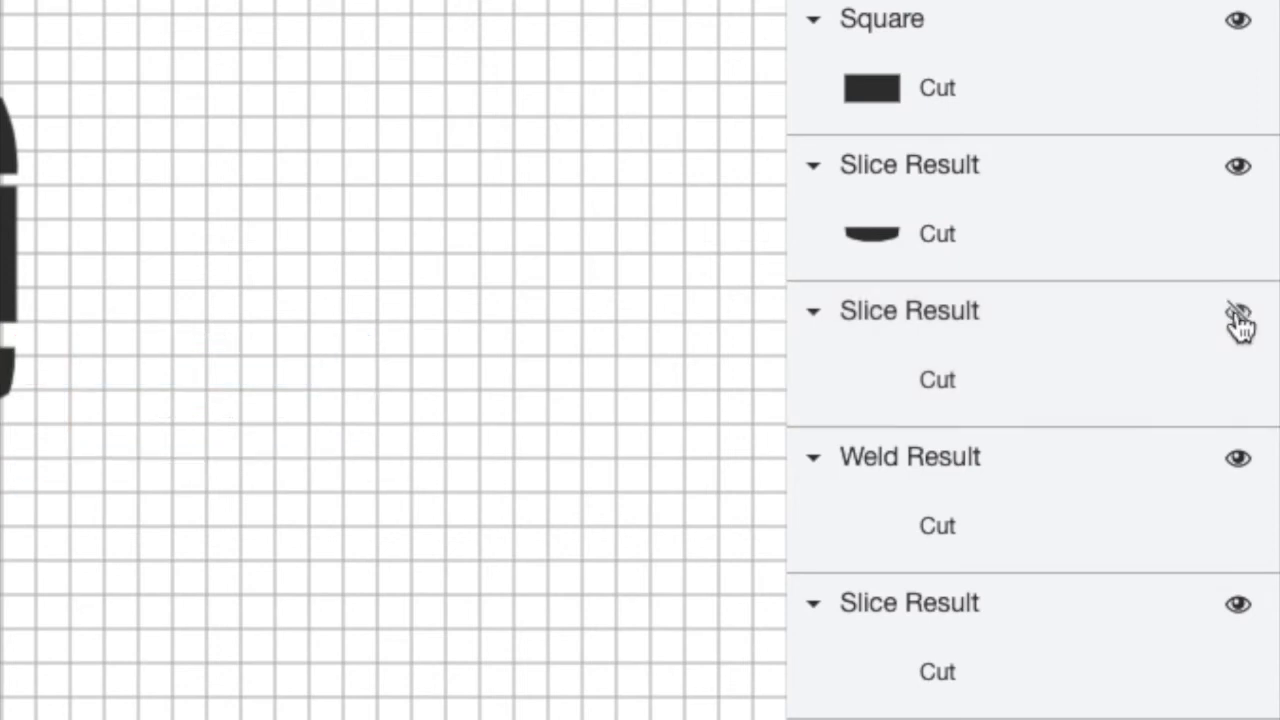
{"action": "left_click", "coordinate": [1238, 316]}
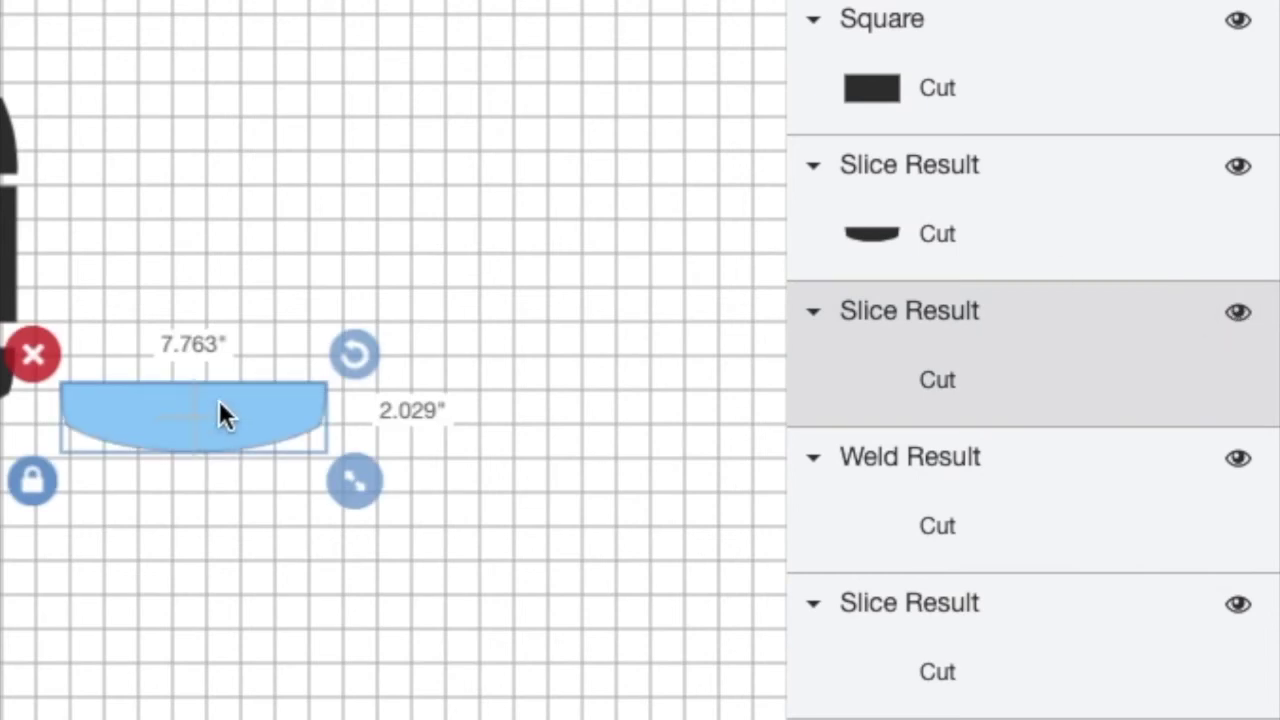
{"action": "left_click", "coordinate": [1075, 465]}
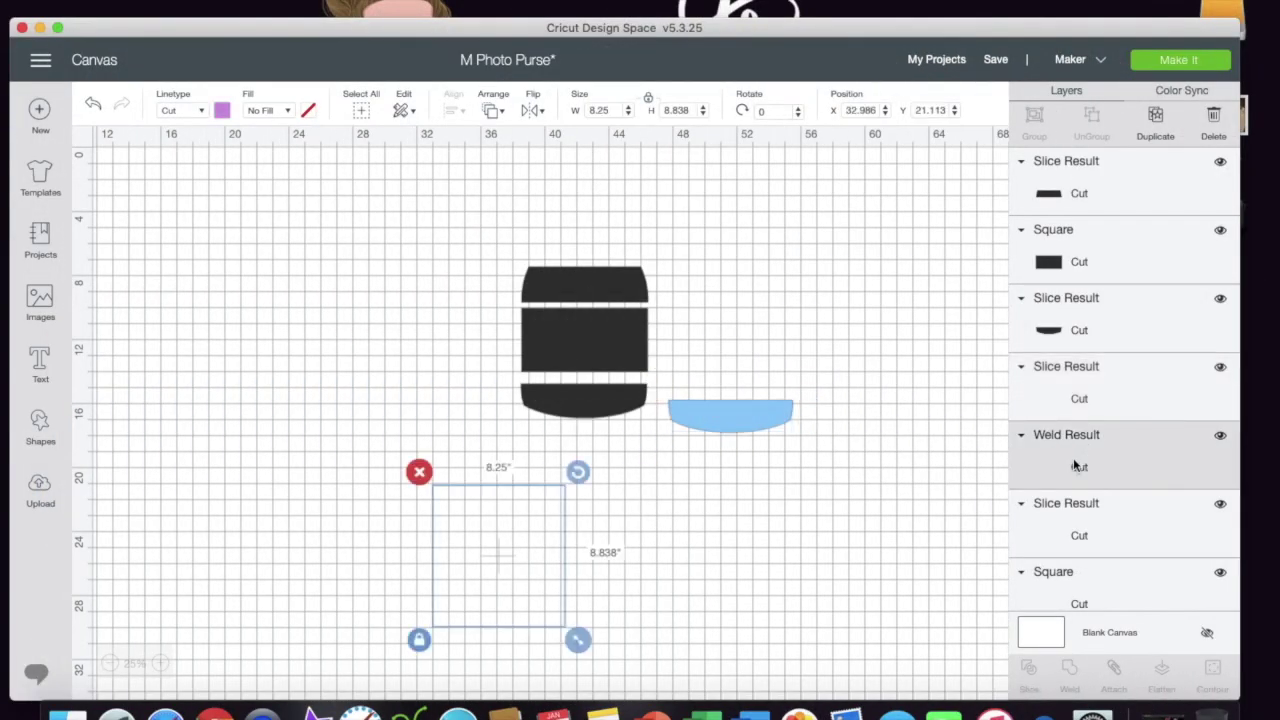
{"action": "left_click", "coordinate": [1220, 438]}
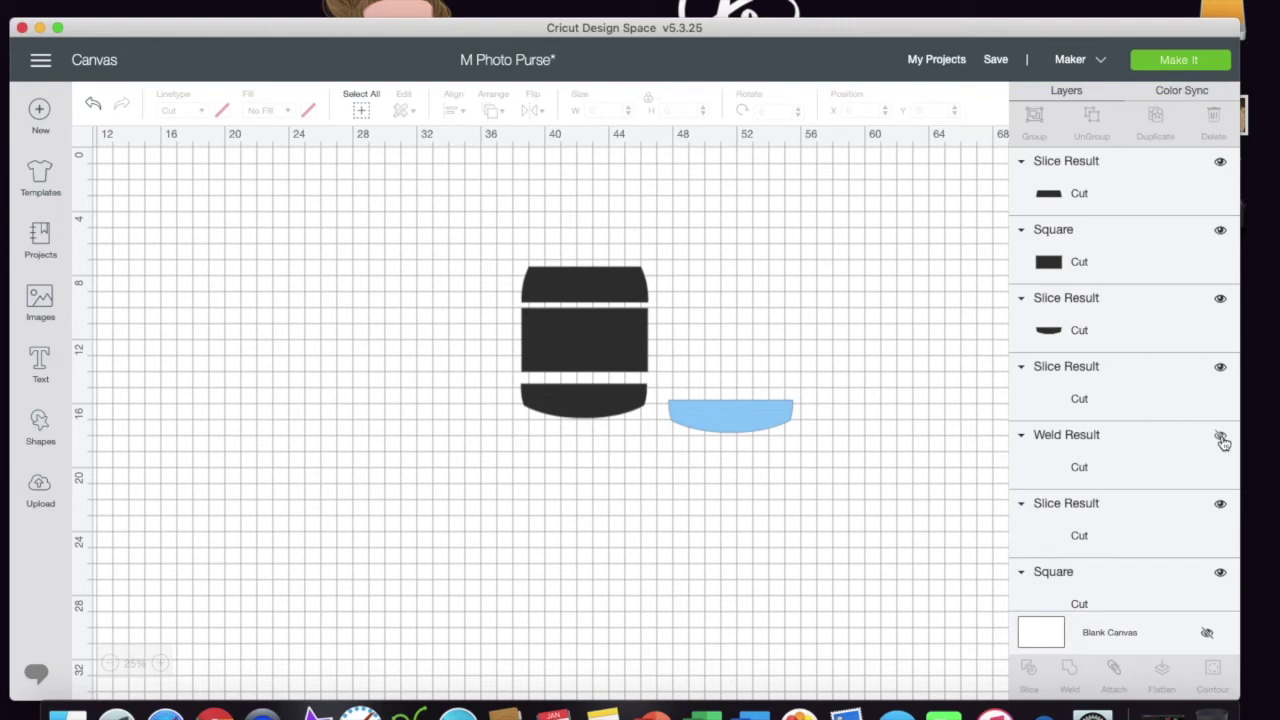
{"action": "left_click", "coordinate": [1220, 438]}
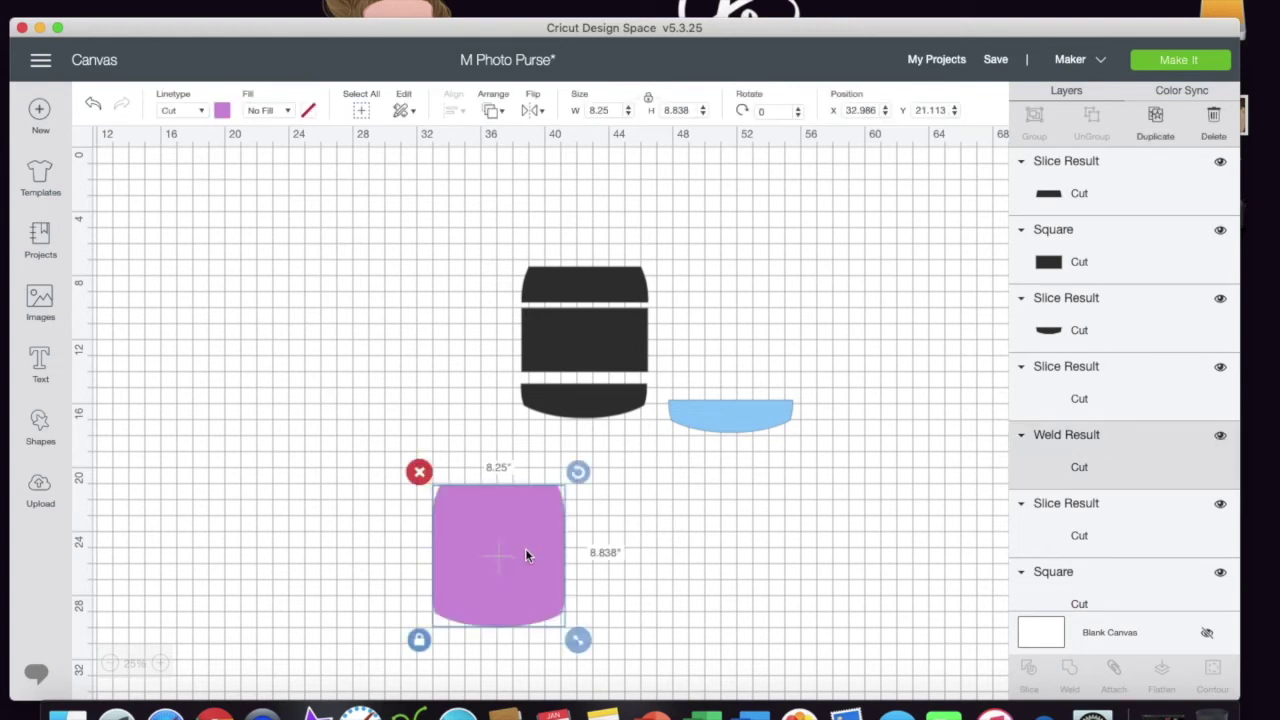
Unhide the pink bottom strip, pink rectangle and pink top, plus the blue and black rectangles
{"action": "left_click", "coordinate": [1090, 536]}
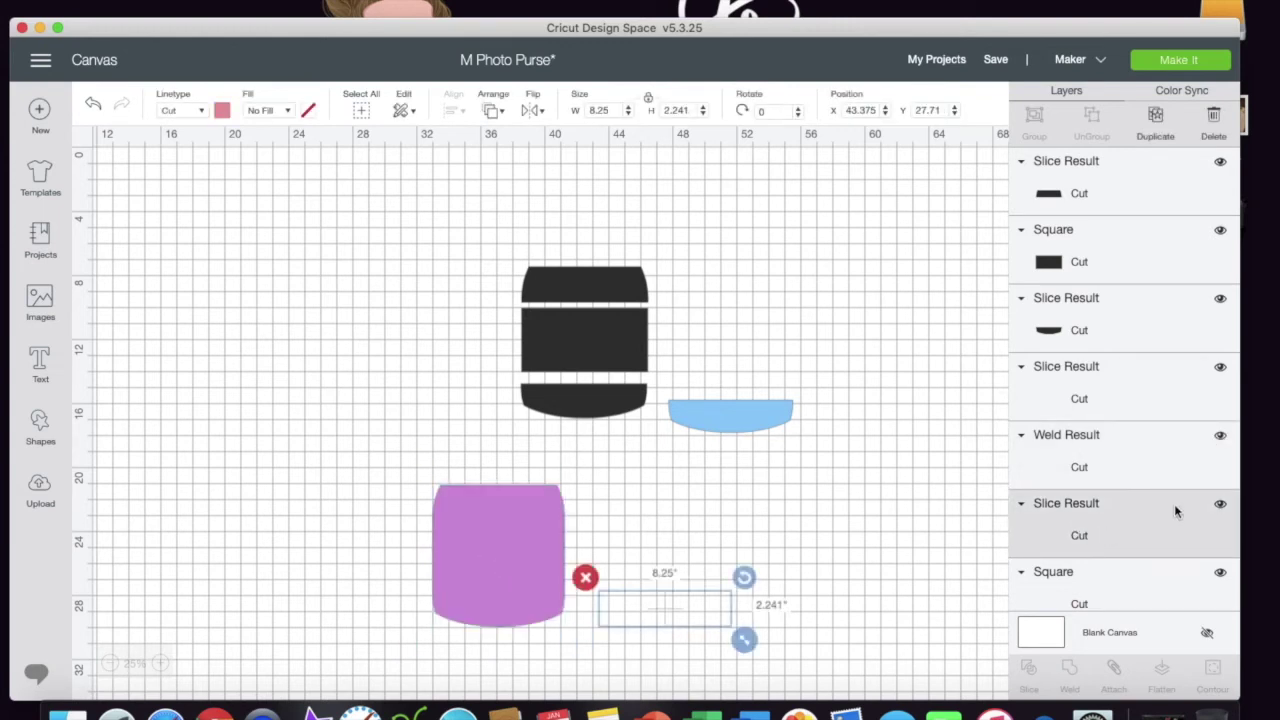
{"action": "left_click", "coordinate": [1220, 505]}
{"action": "left_click", "coordinate": [1220, 507]}
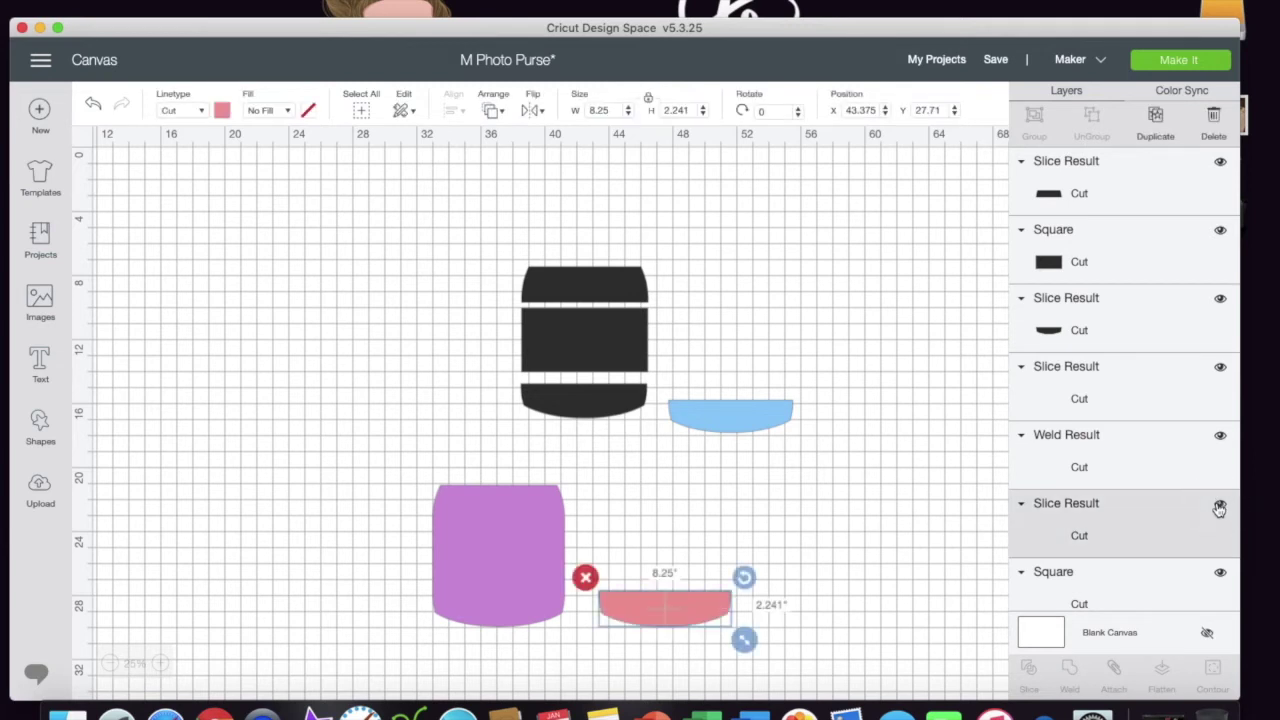
{"action": "scroll", "coordinate": [1131, 531], "scroll_direction": "down", "scroll_amount": 3}
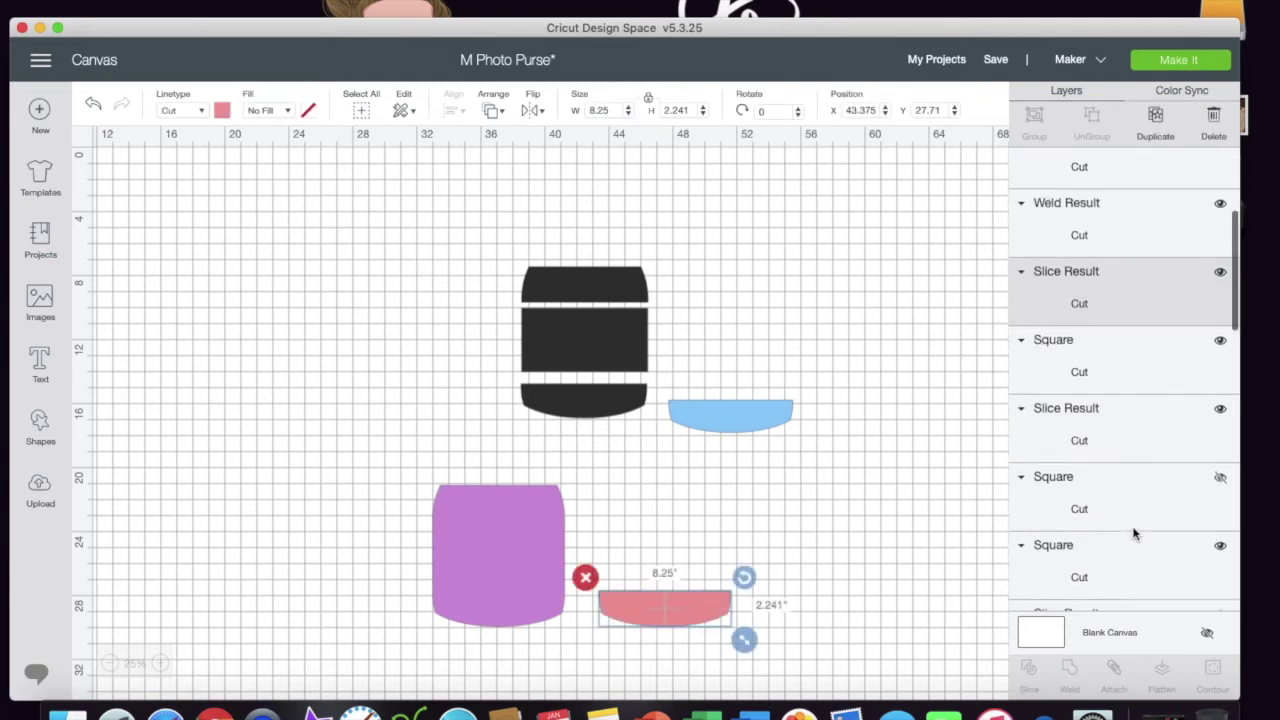
{"action": "left_click", "coordinate": [1220, 340]}
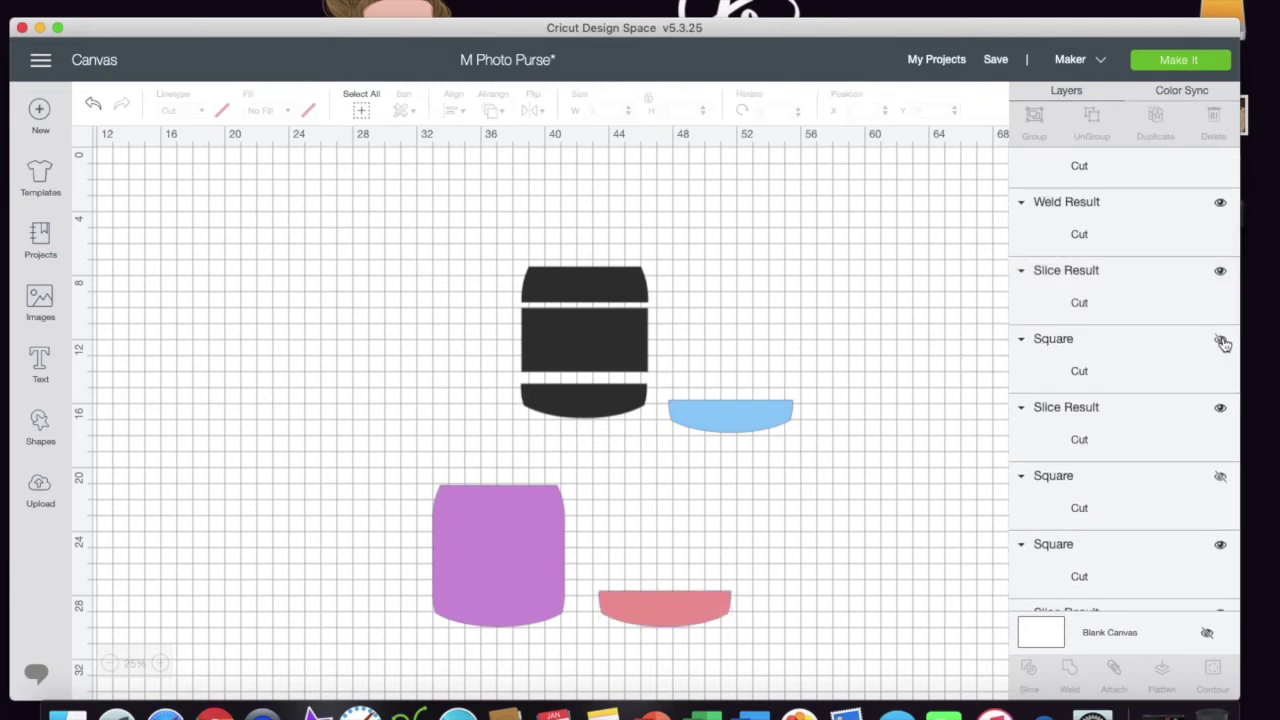
{"action": "left_click", "coordinate": [1221, 341]}
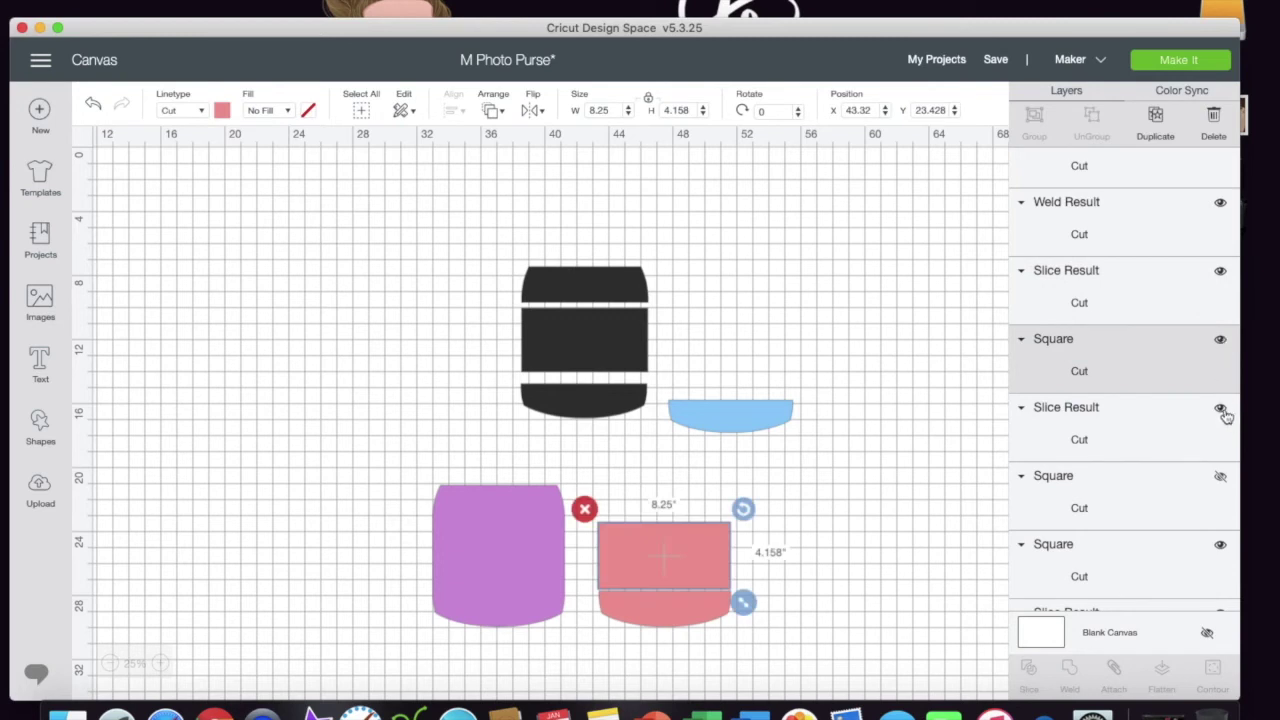
{"action": "left_click", "coordinate": [1220, 410]}
{"action": "left_click", "coordinate": [1219, 478]}
{"action": "left_click", "coordinate": [1220, 544]}
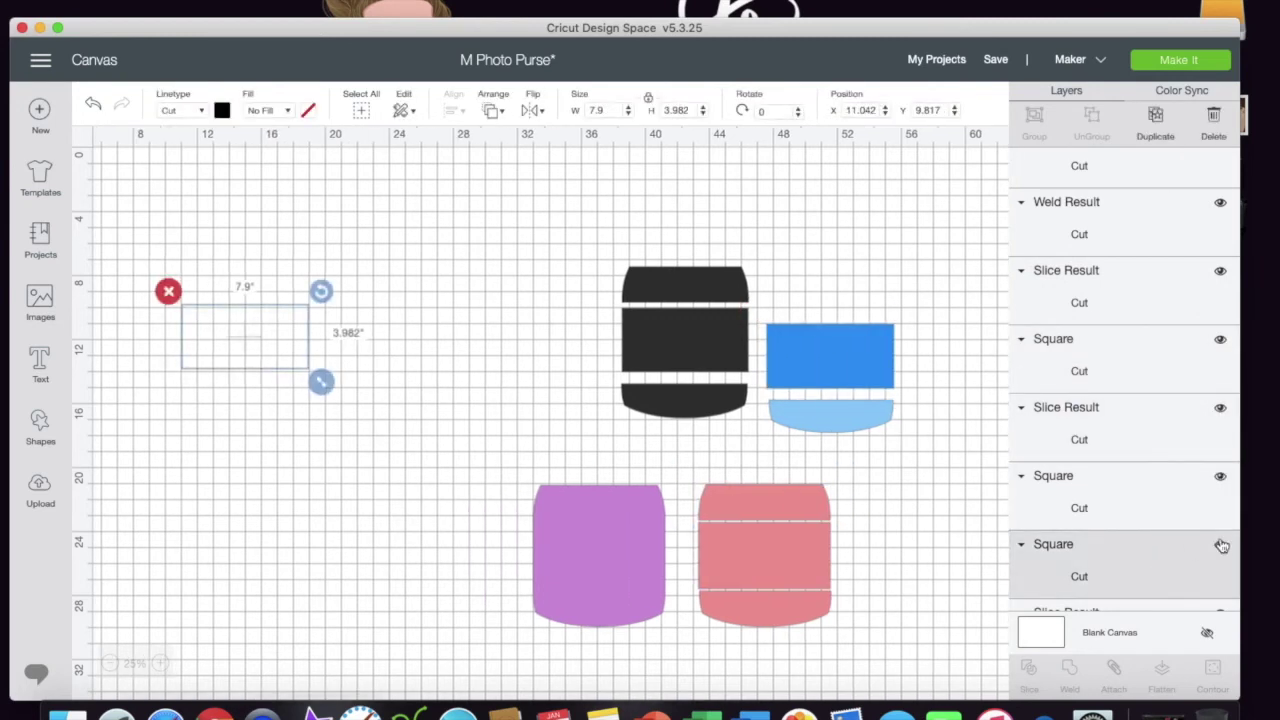
Unhide the tan top, the blue body pieces, the black pieces and the 8.955 by 8.25 inch brown body
{"action": "scroll", "coordinate": [1149, 371], "scroll_direction": "down", "scroll_amount": 3}
{"action": "left_click", "coordinate": [1219, 374]}
{"action": "left_click", "coordinate": [1219, 445]}
{"action": "left_click", "coordinate": [1220, 511]}
{"action": "scroll", "coordinate": [1166, 366], "scroll_direction": "down", "scroll_amount": 3}
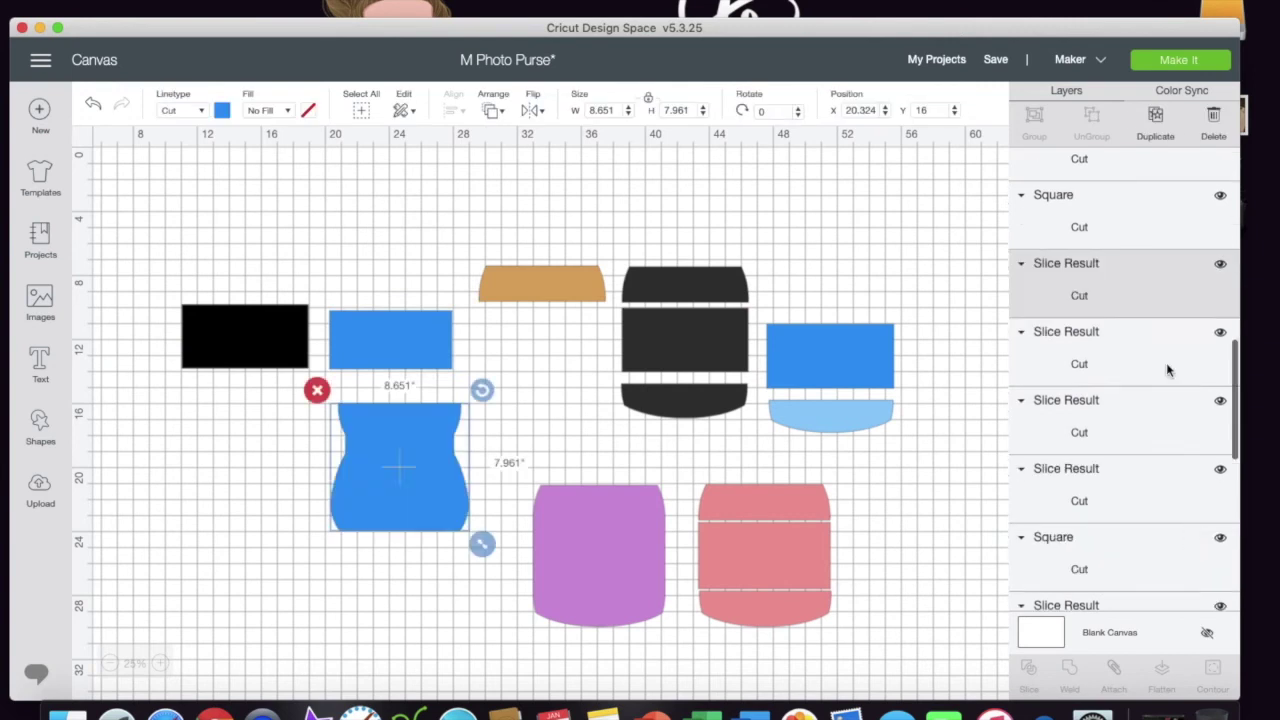
{"action": "left_click", "coordinate": [1221, 400]}
{"action": "left_click", "coordinate": [1220, 466]}
{"action": "left_click", "coordinate": [1218, 515]}
{"action": "scroll", "coordinate": [1143, 445], "scroll_direction": "down", "scroll_amount": 5}
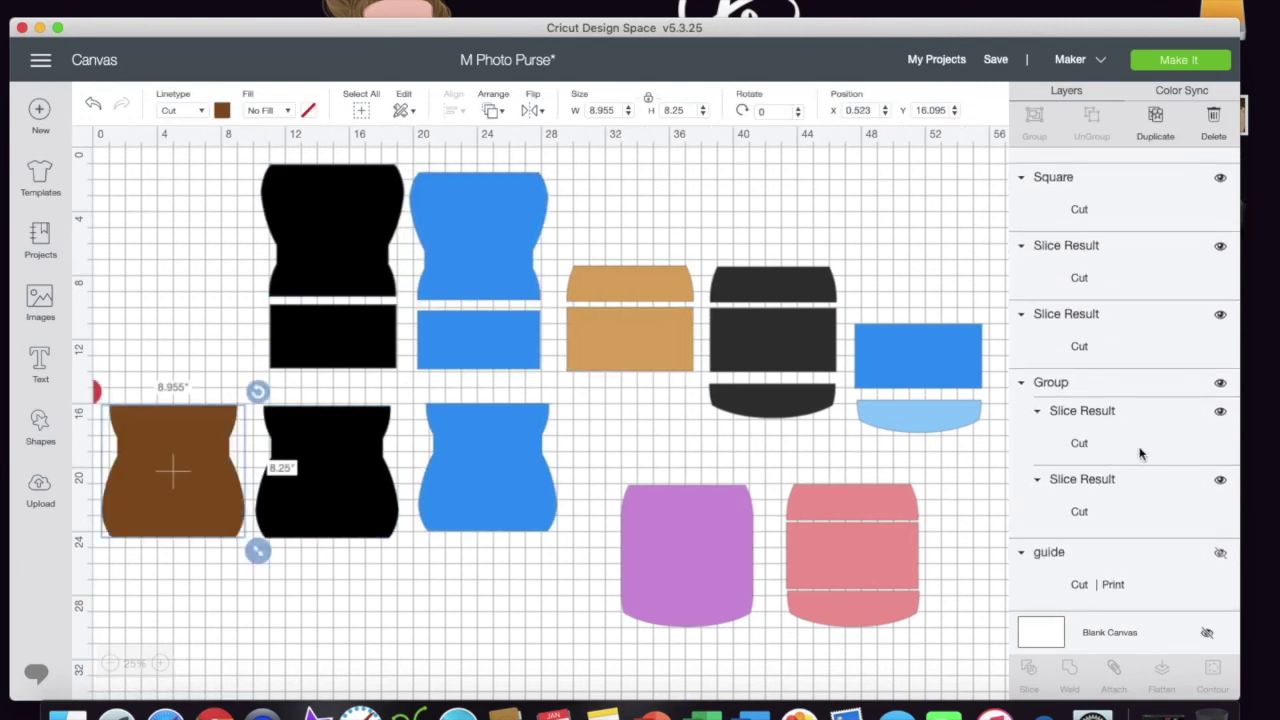
Select the invisible piece above the blue rectangle and show the 7.709-inch light blue top piece
{"action": "scroll", "coordinate": [1140, 455], "scroll_direction": "up", "scroll_amount": 5}
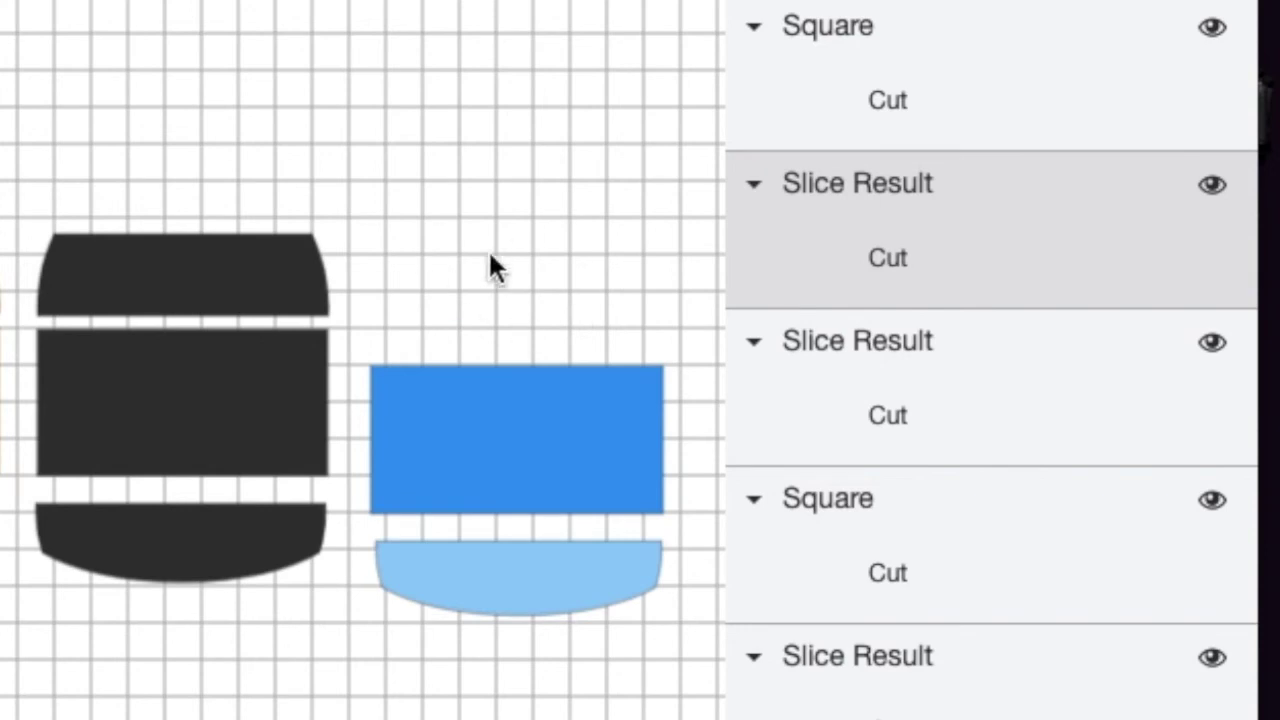
{"action": "left_click", "coordinate": [506, 295]}
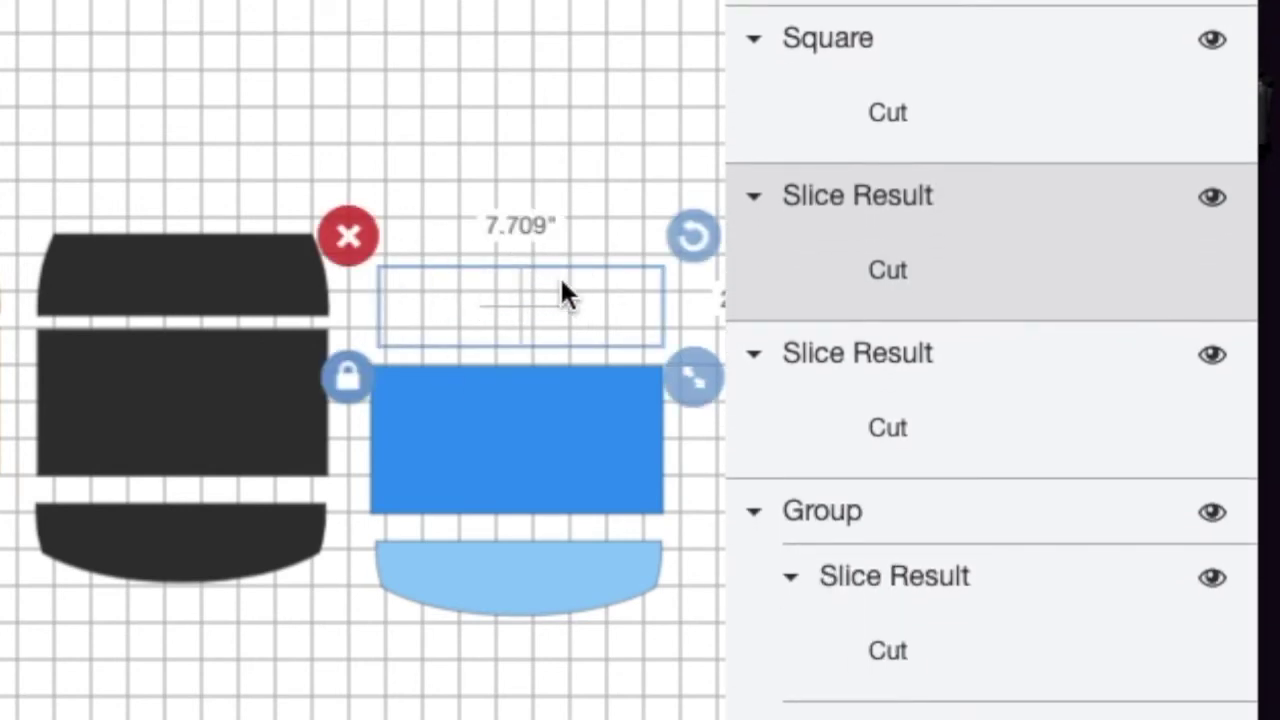
{"action": "left_click", "coordinate": [1208, 199]}
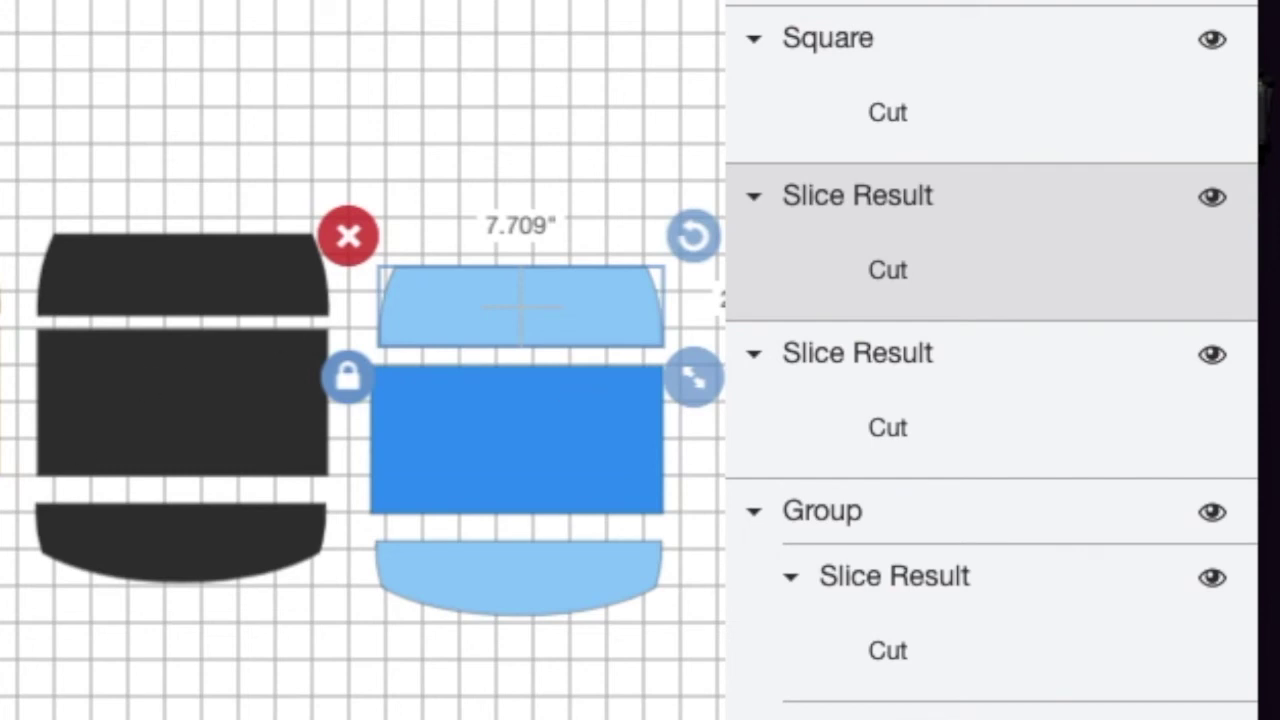
Marquee-select the top-left hidden objects and show the brown top piece and the 7.937 by 4 inch brown rectangle
{"action": "scroll", "coordinate": [363, 360], "scroll_direction": "down", "scroll_amount": 1}
{"action": "scroll", "coordinate": [363, 360], "scroll_direction": "up", "scroll_amount": 1}
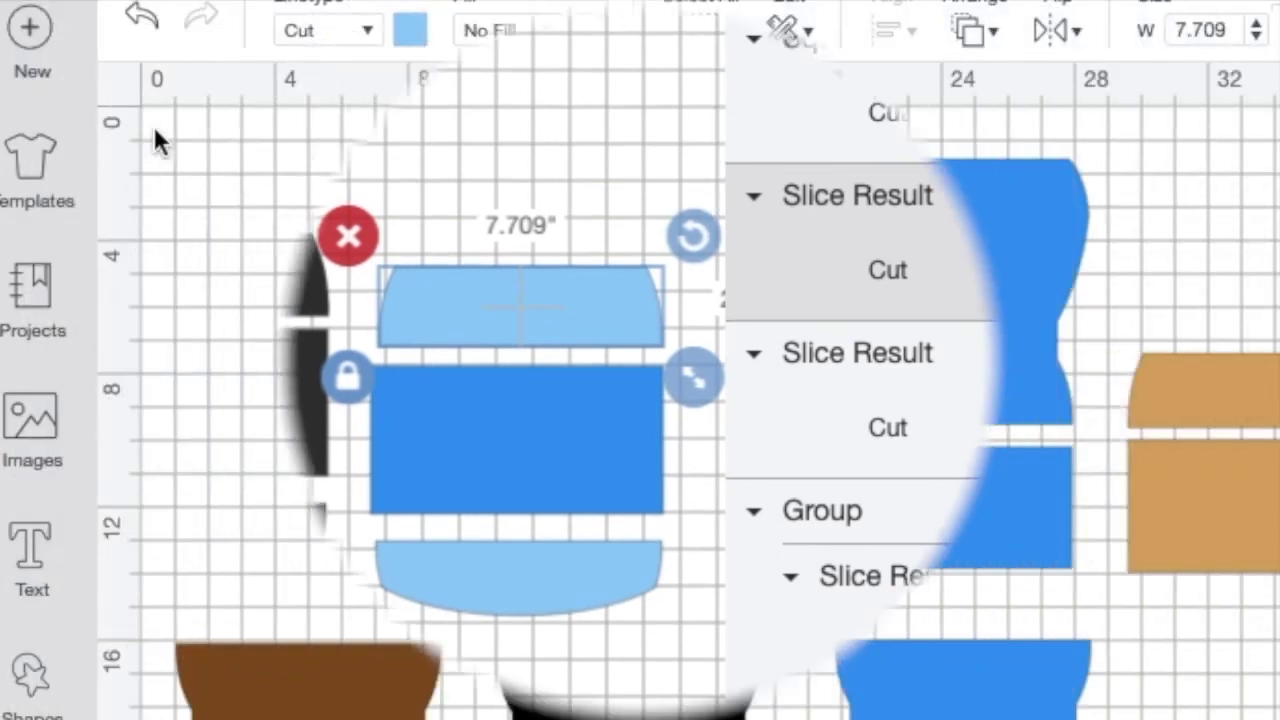
{"action": "left_click_drag", "start_coordinate": [154, 126], "coordinate": [477, 576]}
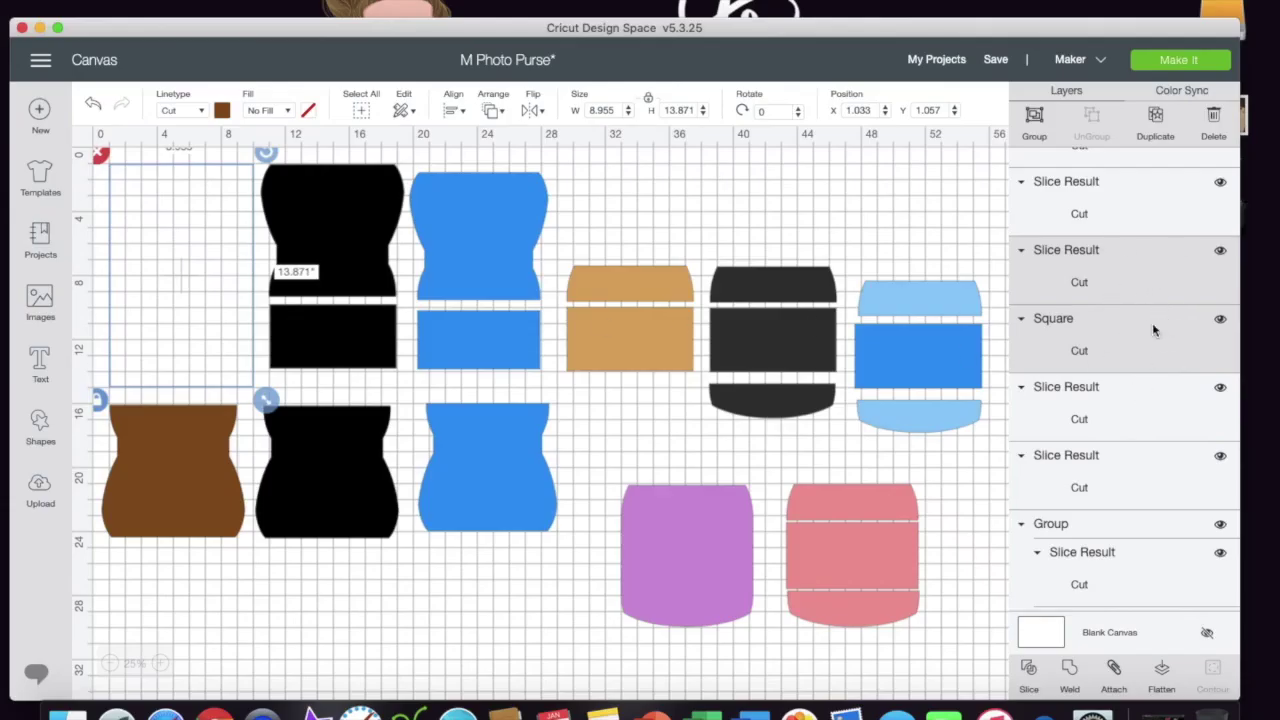
{"action": "left_click", "coordinate": [1220, 251]}
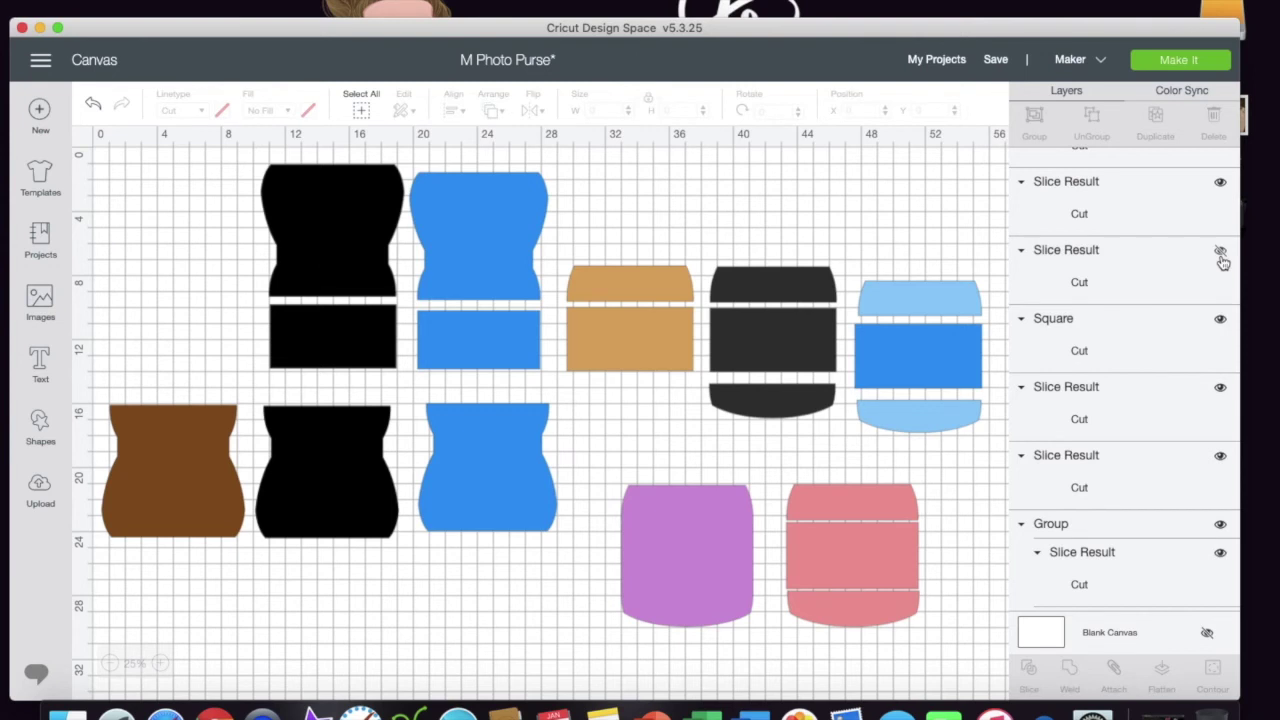
{"action": "left_click", "coordinate": [1220, 254]}
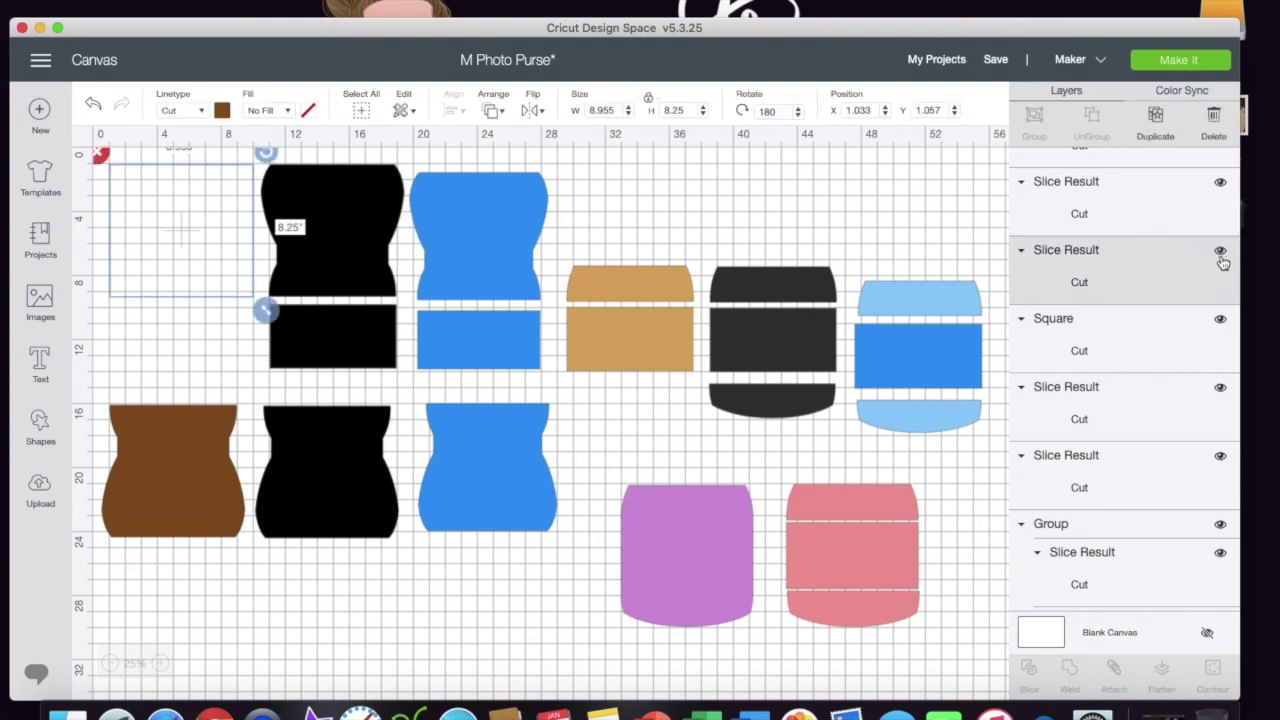
{"action": "left_click", "coordinate": [1220, 322]}
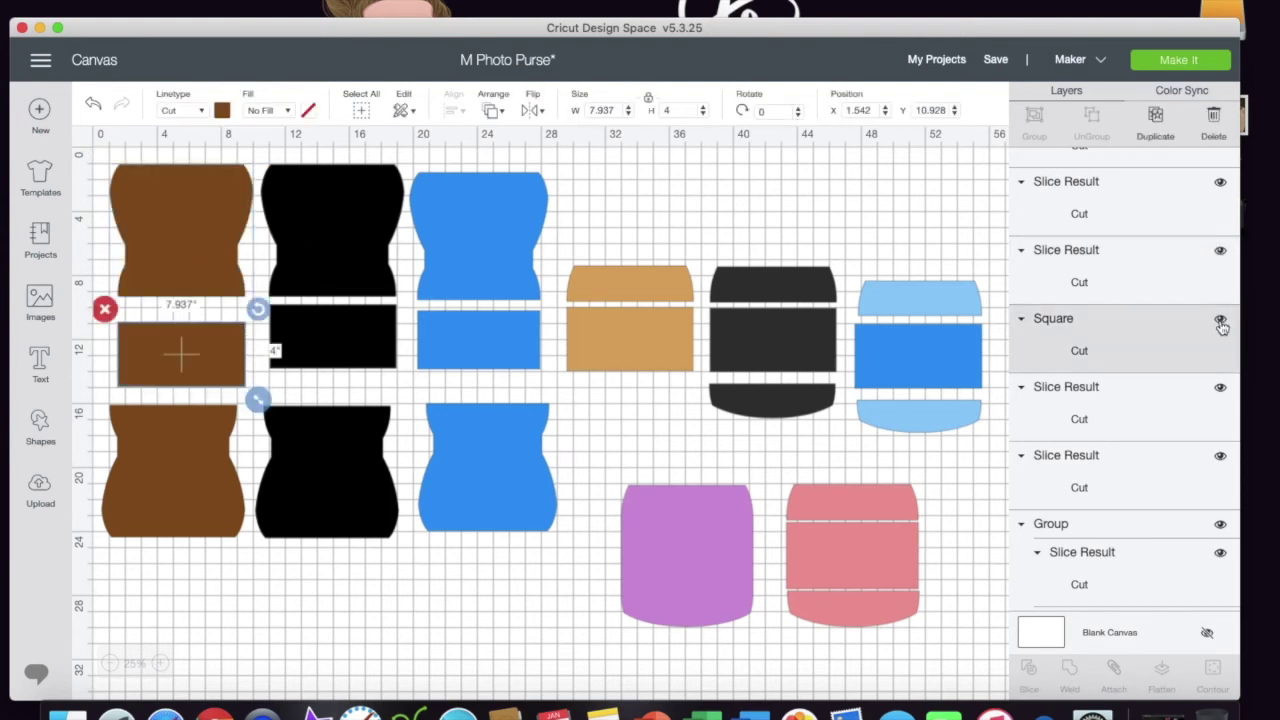
Select the invisible piece under the tan shape and show the 7.931 by 2.154 inch tan bottom strip
{"action": "scroll", "coordinate": [513, 548], "scroll_direction": "down", "scroll_amount": 1}
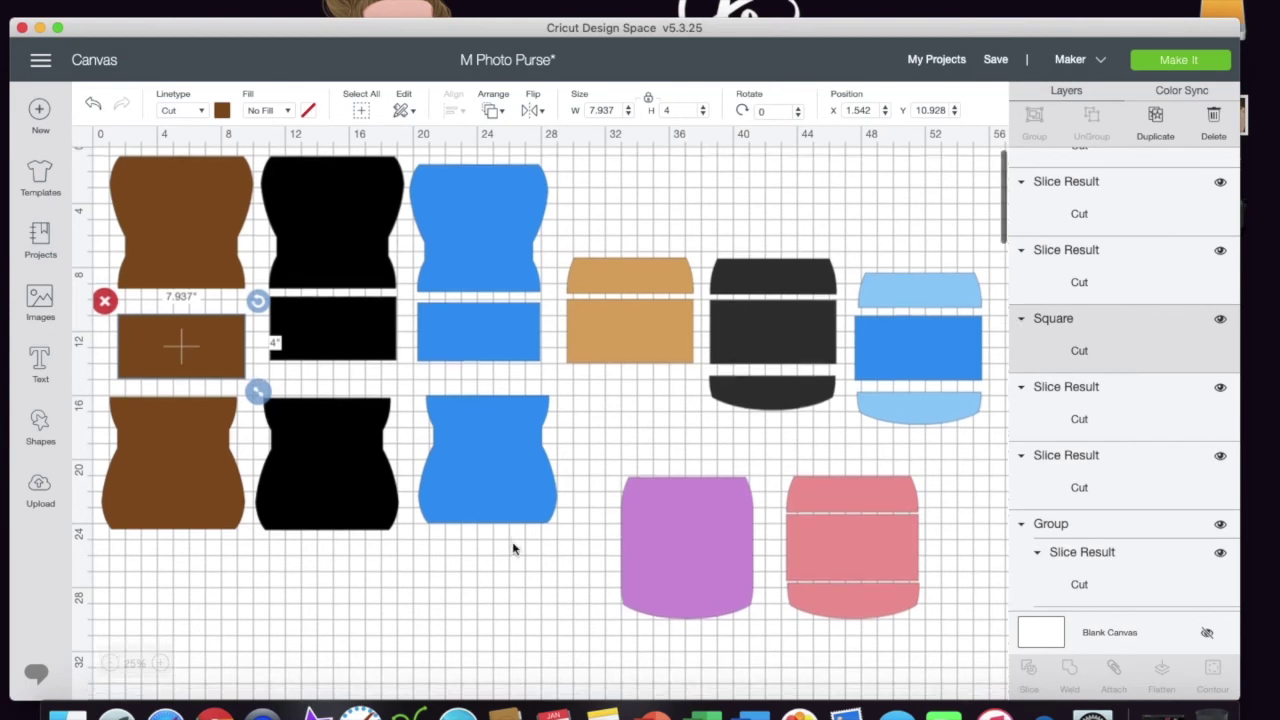
{"action": "scroll", "coordinate": [513, 546], "scroll_direction": "down", "scroll_amount": 4}
{"action": "scroll", "coordinate": [513, 546], "scroll_direction": "up", "scroll_amount": 3}
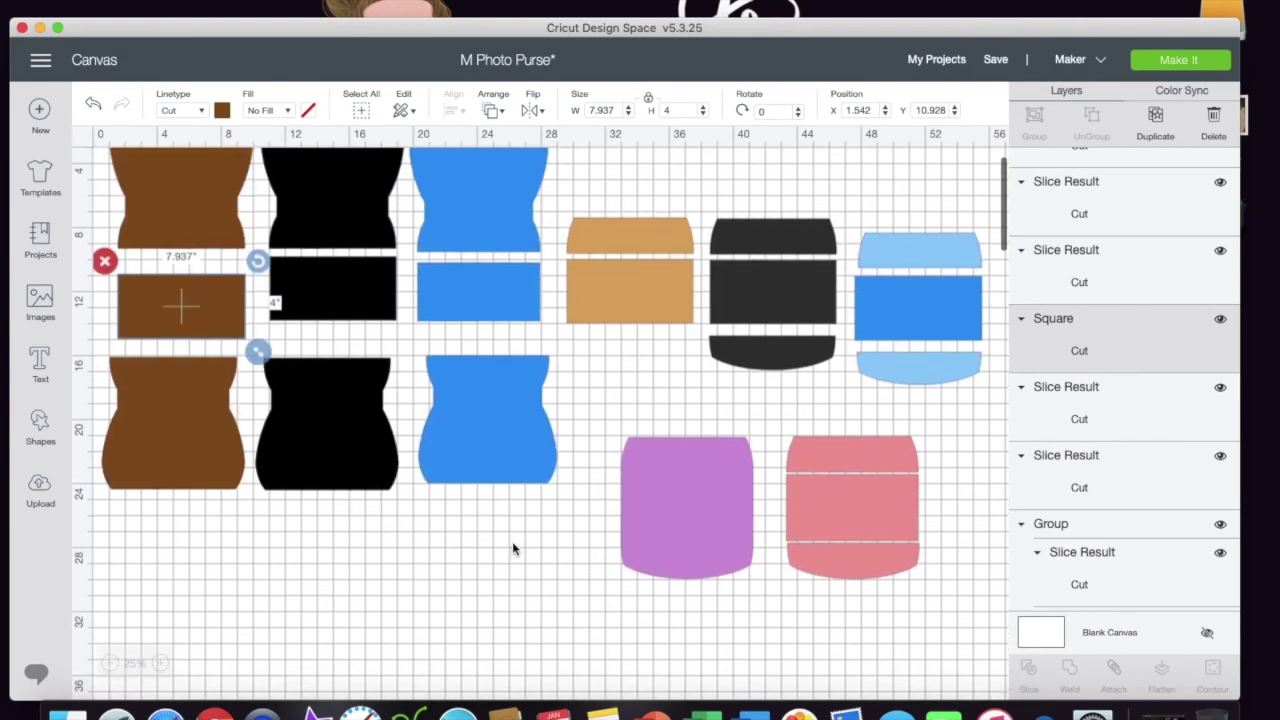
{"action": "left_click", "coordinate": [630, 360]}
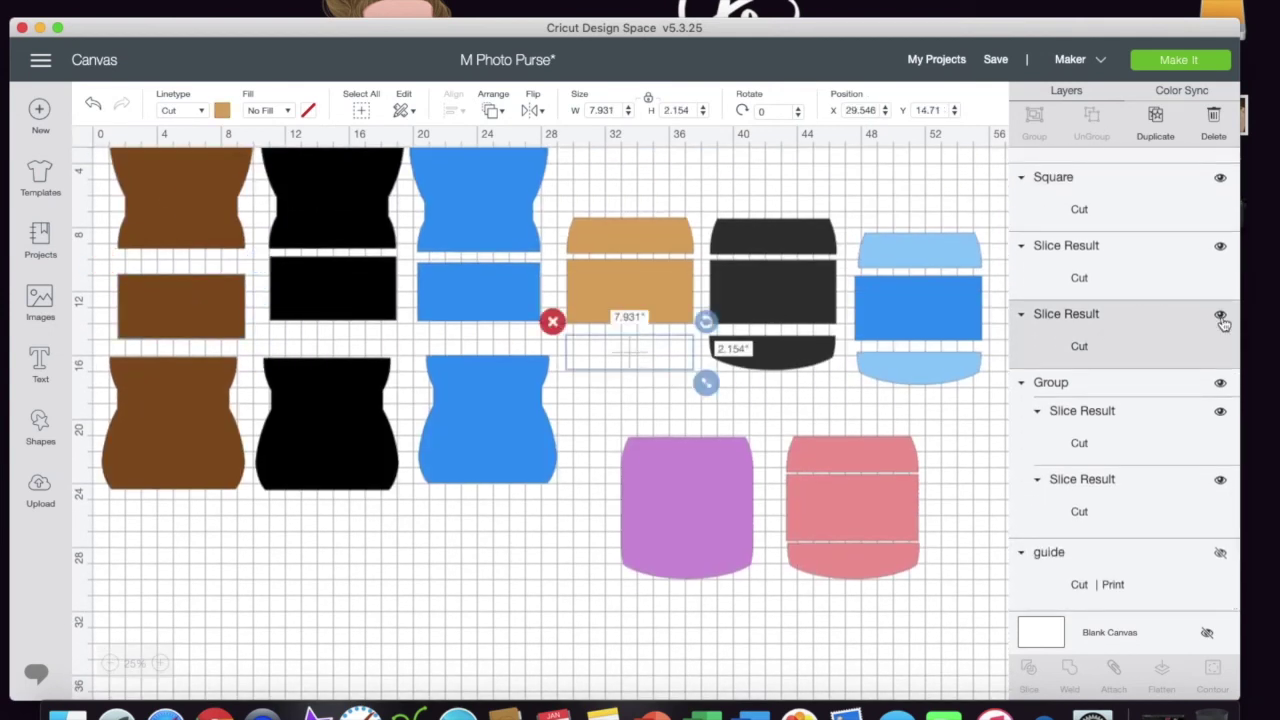
{"action": "left_click", "coordinate": [1220, 316]}
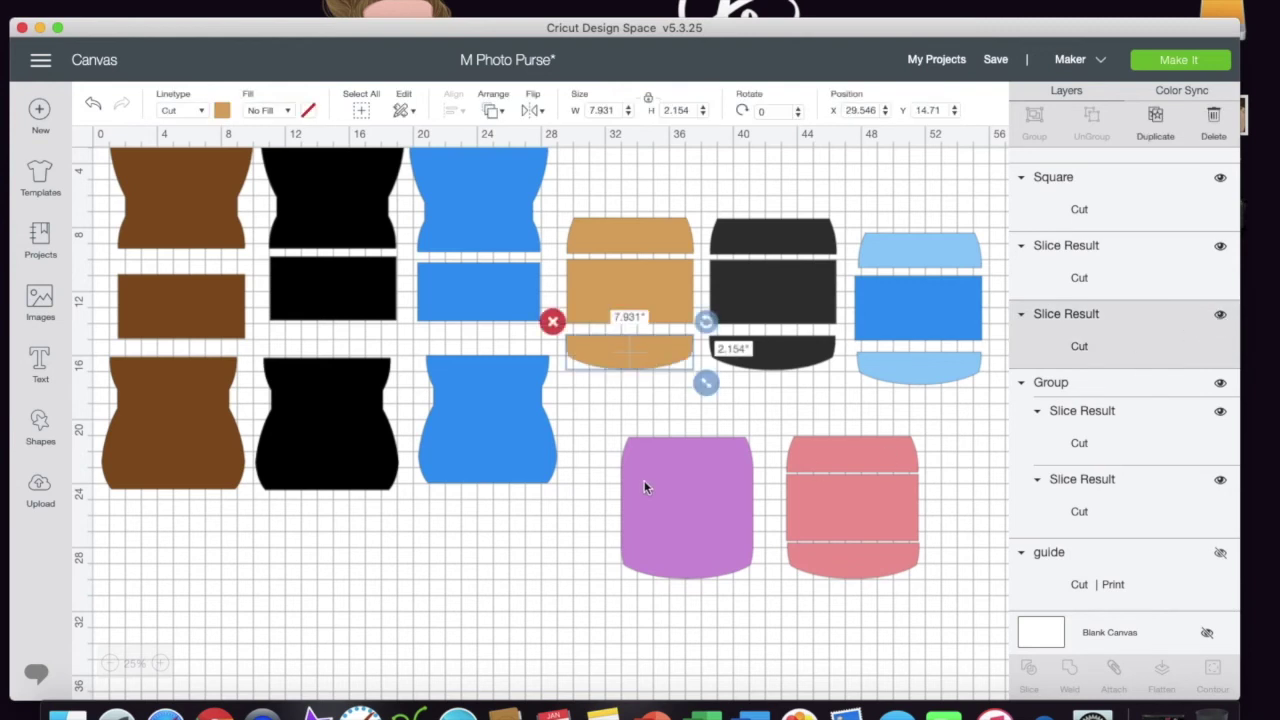
{"action": "scroll", "coordinate": [644, 480], "scroll_direction": "down", "scroll_amount": 3}
{"action": "scroll", "coordinate": [644, 480], "scroll_direction": "right", "scroll_amount": 5}
{"action": "scroll", "coordinate": [644, 480], "scroll_direction": "up", "scroll_amount": 3}
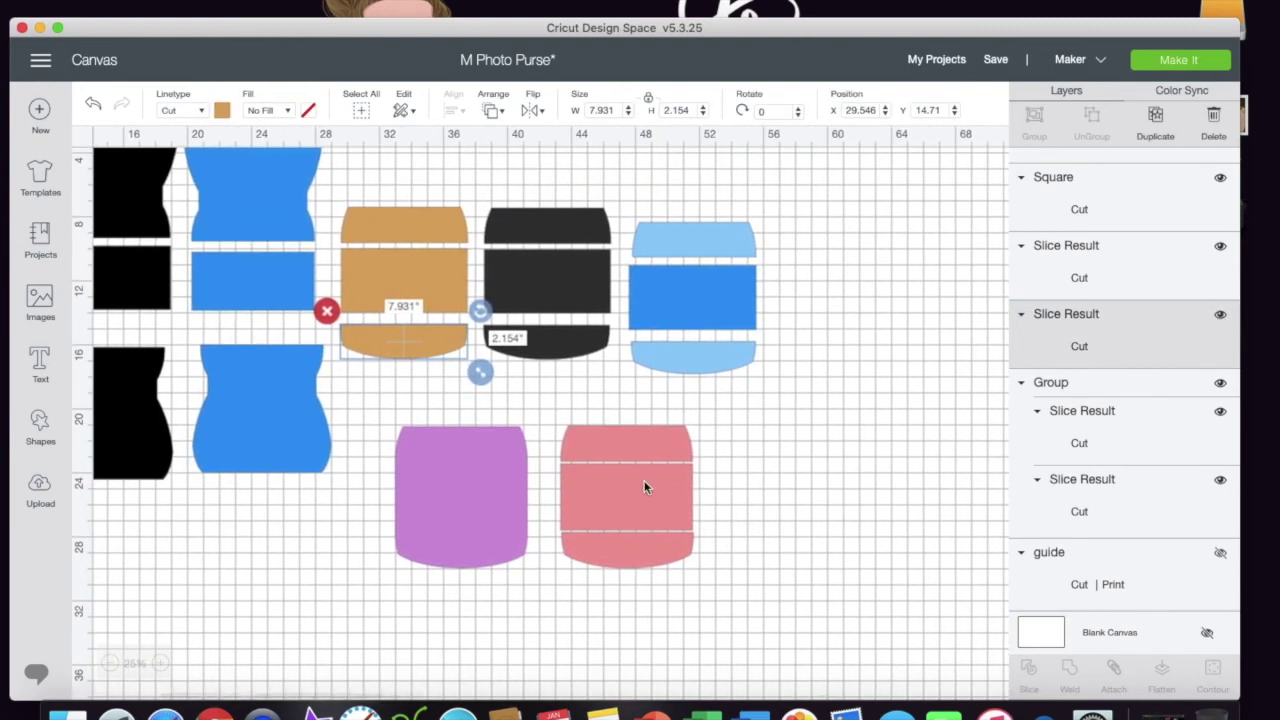
{"action": "scroll", "coordinate": [644, 480], "scroll_direction": "right", "scroll_amount": 3}
{"action": "scroll", "coordinate": [646, 237], "scroll_direction": "up", "scroll_amount": 1}
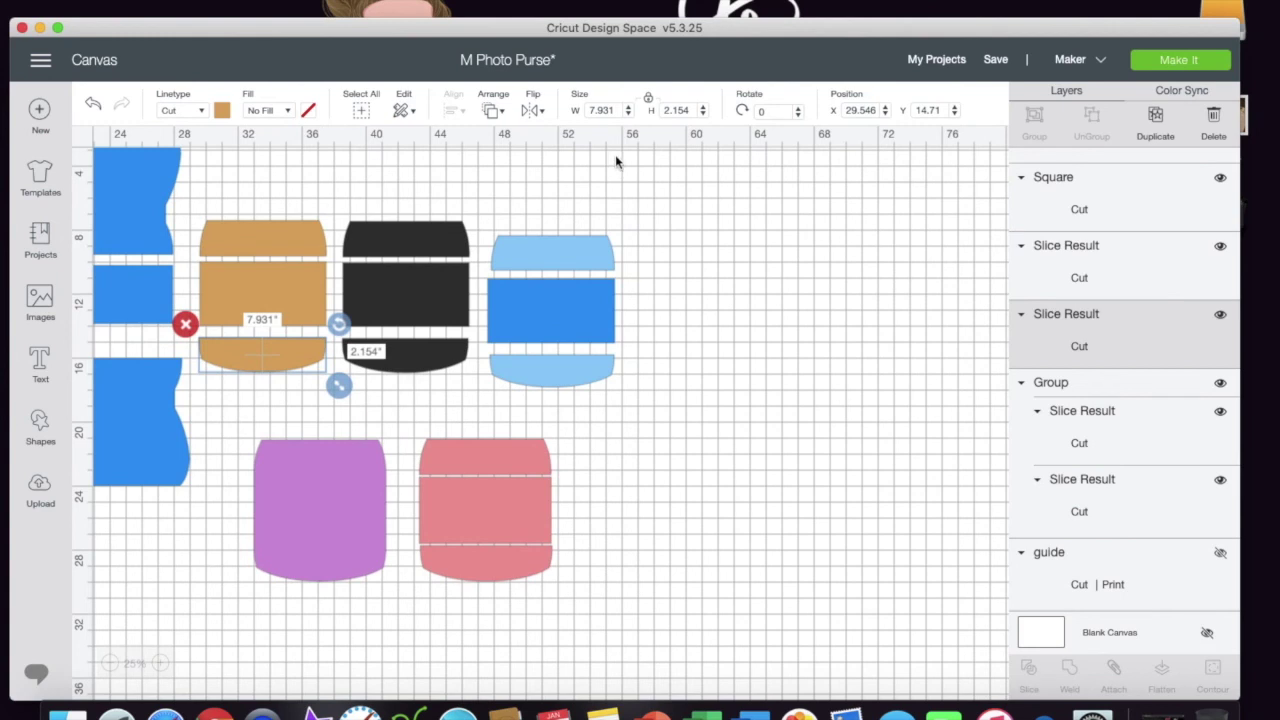
Marquee-select the hidden group on the right and show both tall black side panels
{"action": "left_click_drag", "start_coordinate": [620, 156], "coordinate": [991, 697]}
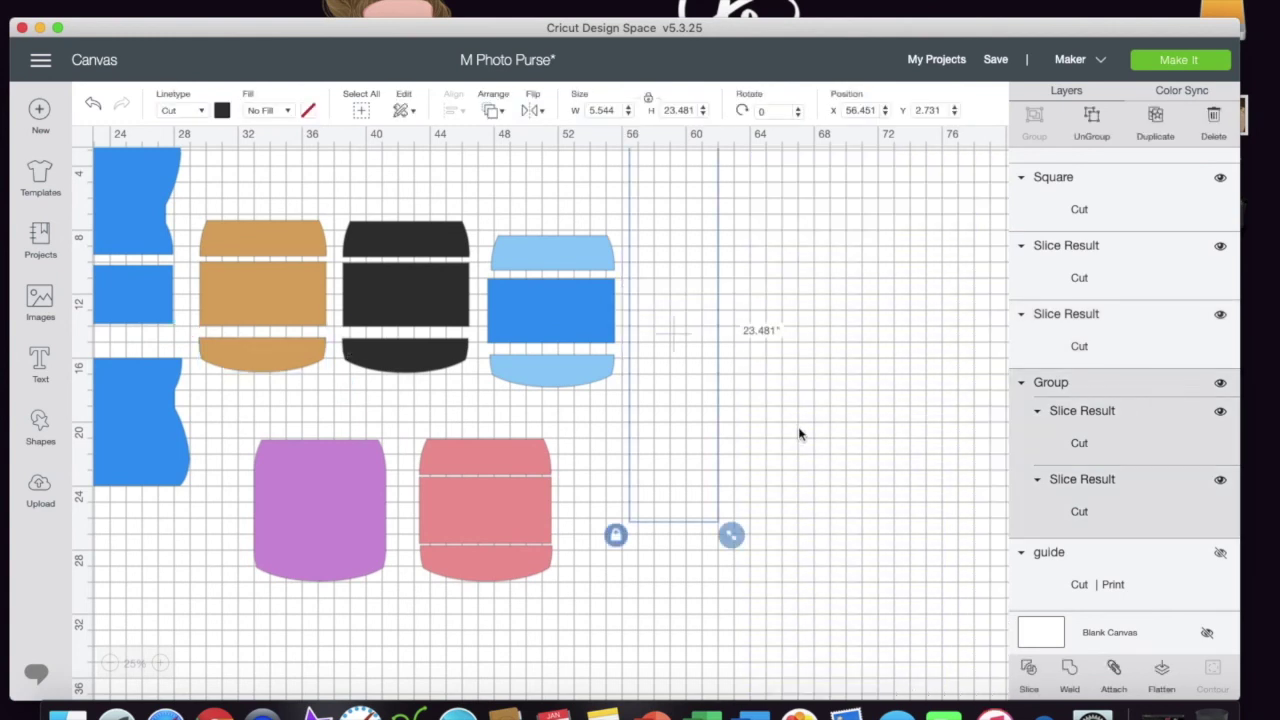
{"action": "left_click", "coordinate": [1220, 414]}
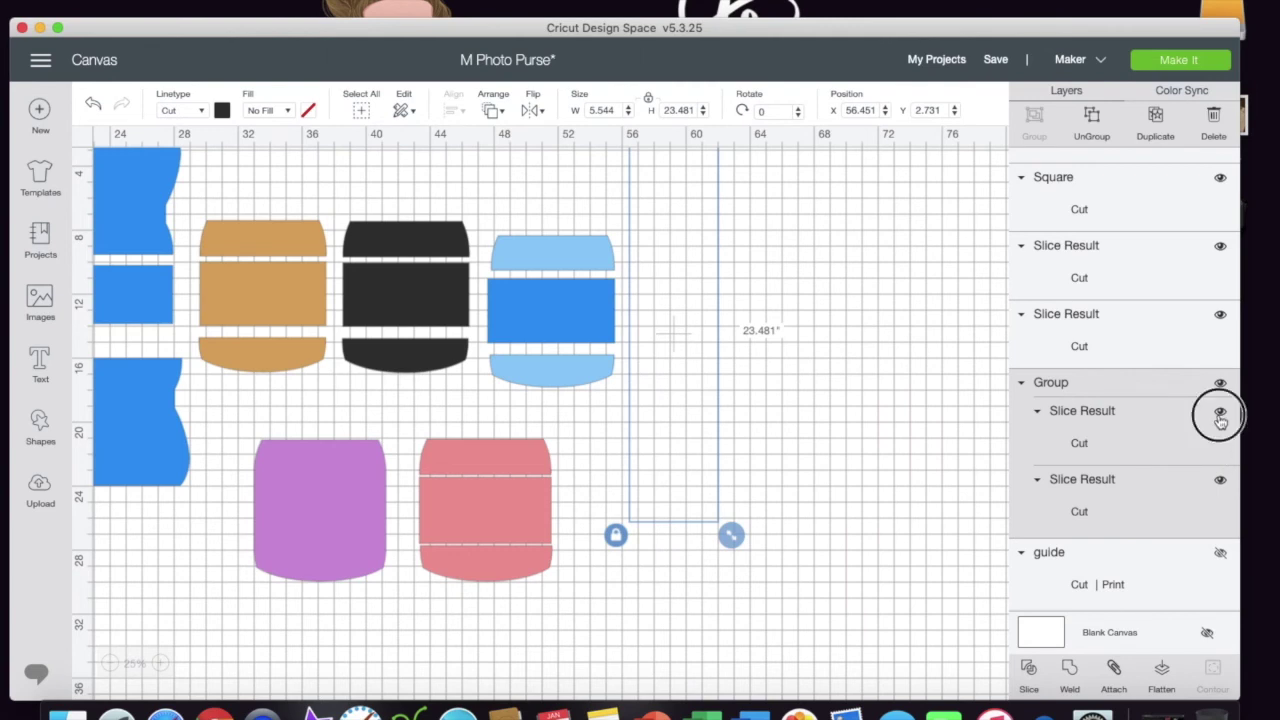
{"action": "left_click", "coordinate": [1221, 480]}
{"action": "left_click", "coordinate": [1221, 480]}
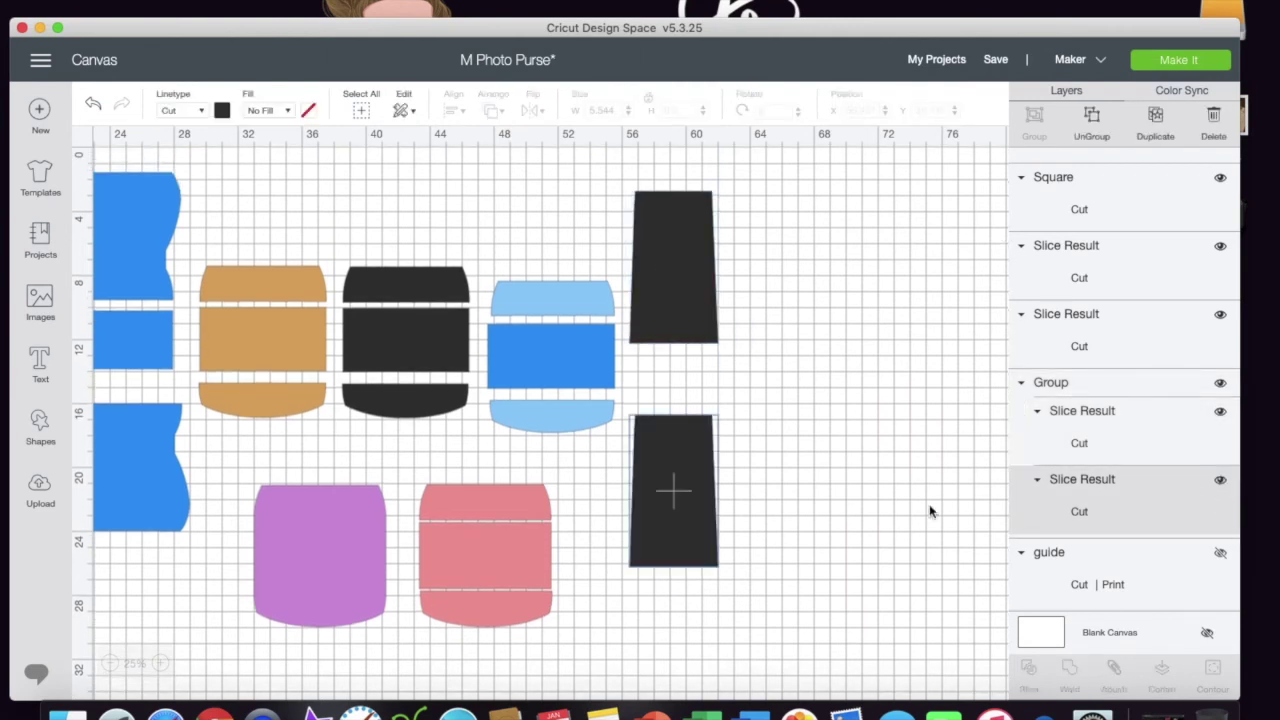
{"action": "scroll", "coordinate": [930, 512], "scroll_direction": "down", "scroll_amount": 3}
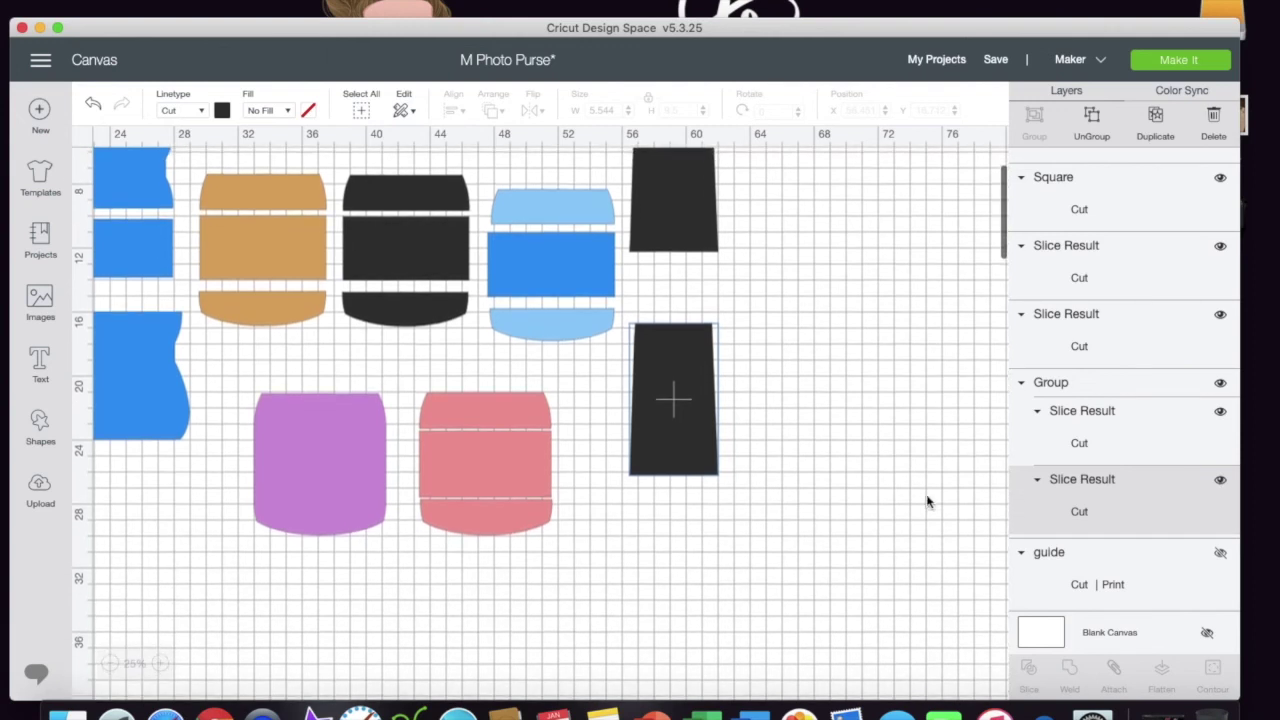
{"action": "left_click", "coordinate": [871, 223]}
Marquee-check the empty canvas areas for other hidden pieces and make the lower black side panel visible
{"action": "left_click_drag", "start_coordinate": [757, 186], "coordinate": [923, 497]}
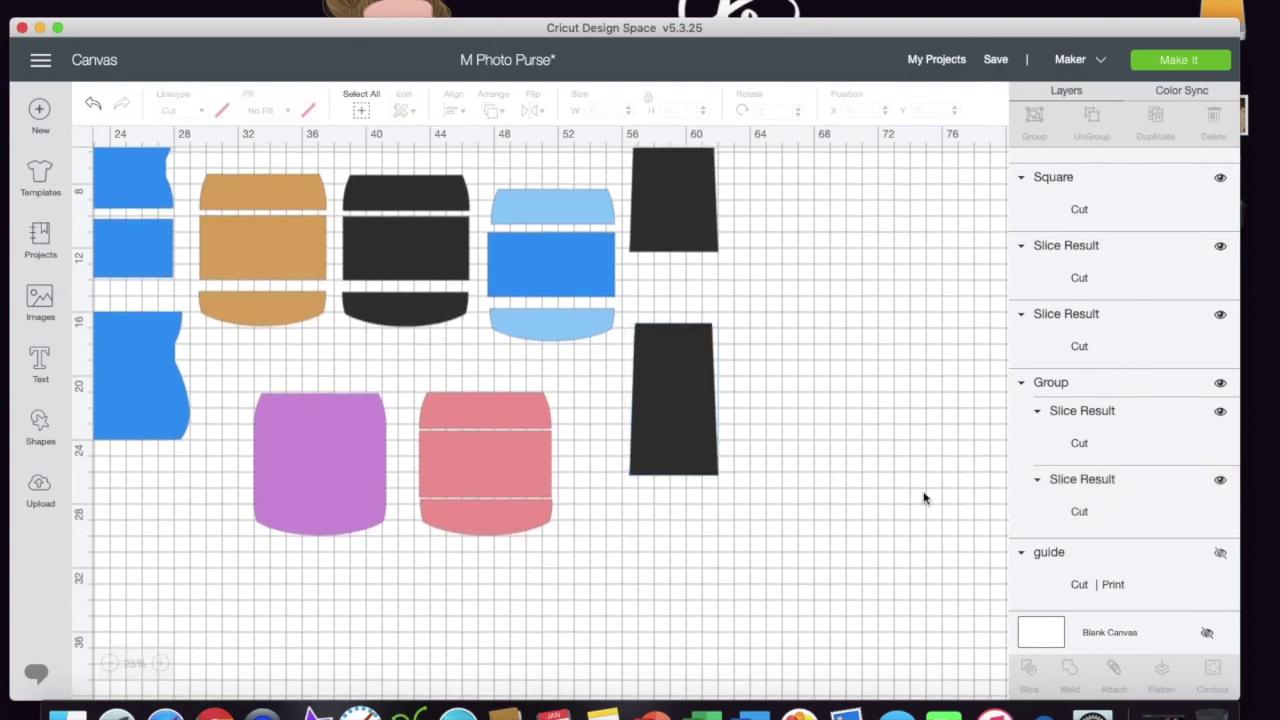
{"action": "scroll", "coordinate": [813, 478], "scroll_direction": "left", "scroll_amount": 10}
{"action": "scroll", "coordinate": [813, 478], "scroll_direction": "down", "scroll_amount": 2}
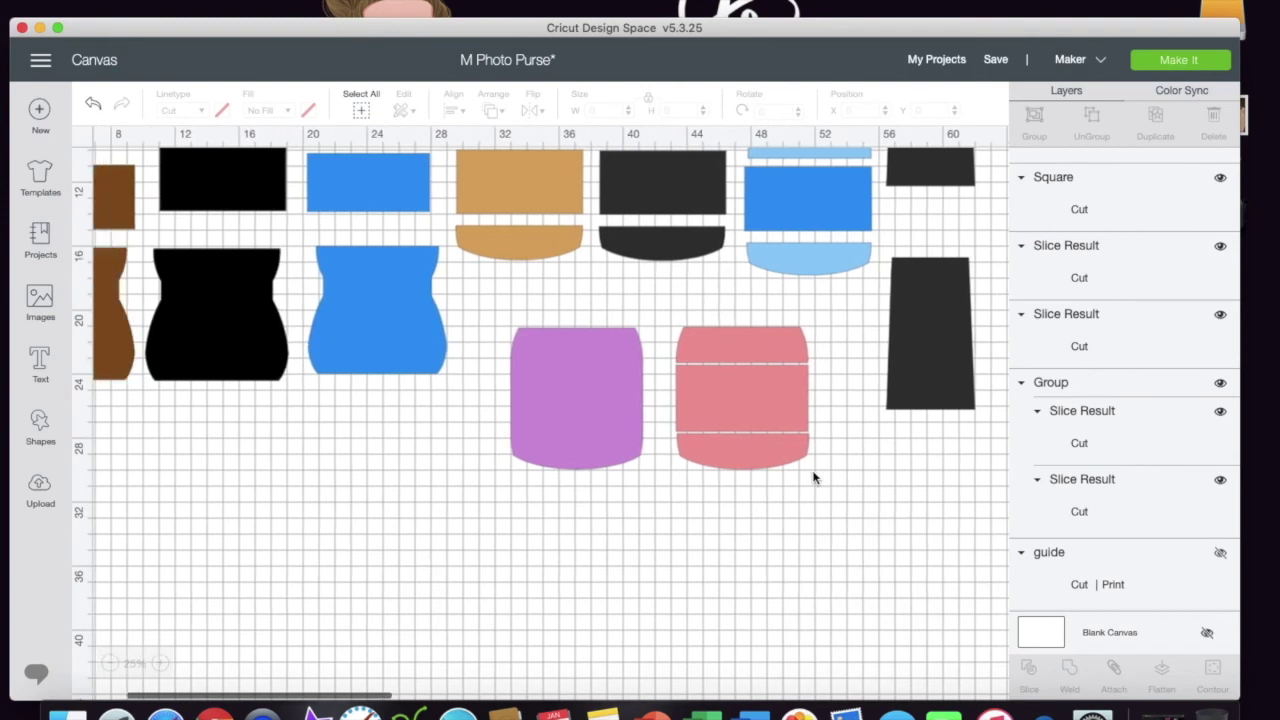
{"action": "scroll", "coordinate": [813, 478], "scroll_direction": "left", "scroll_amount": 3}
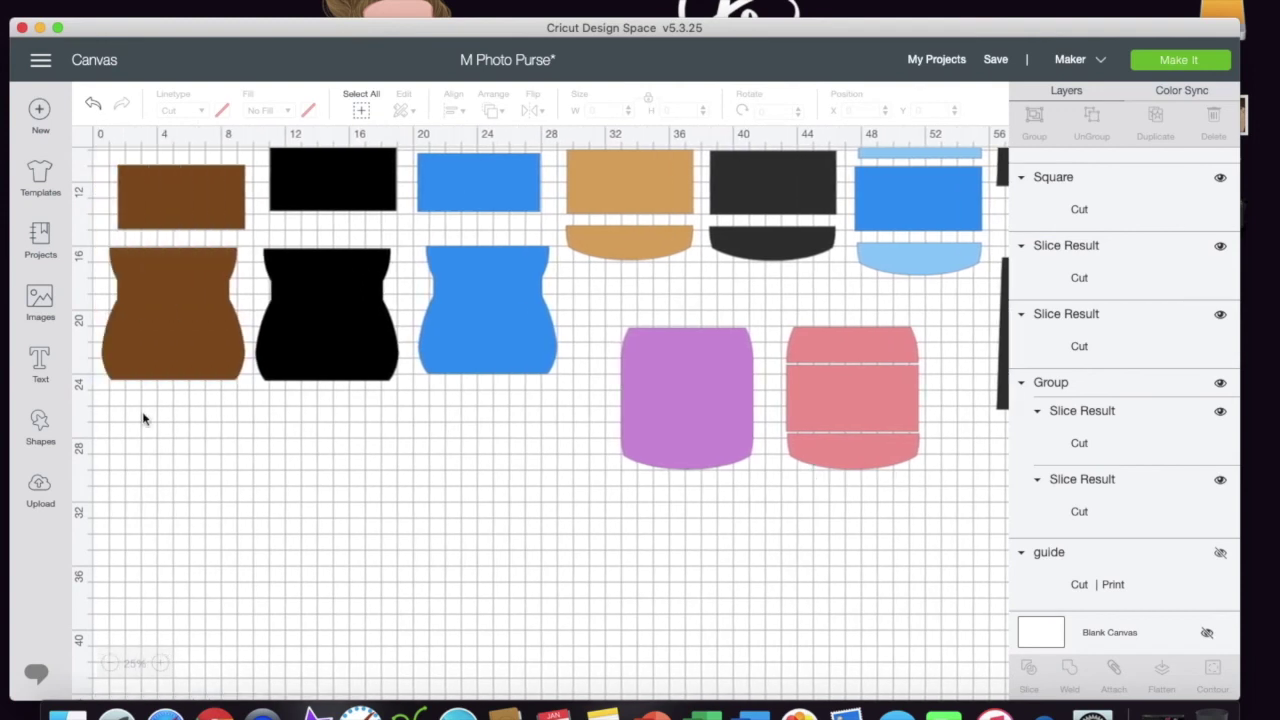
{"action": "left_click_drag", "start_coordinate": [143, 419], "coordinate": [575, 641]}
{"action": "scroll", "coordinate": [689, 607], "scroll_direction": "right", "scroll_amount": 18}
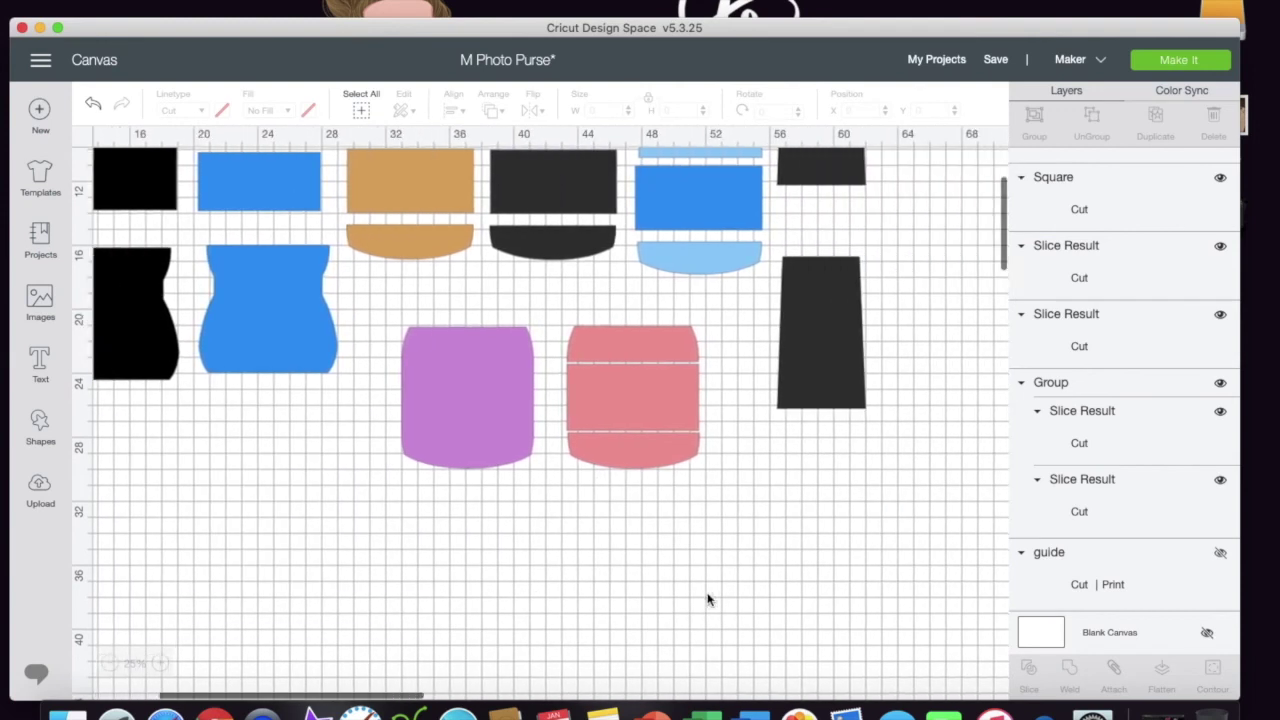
{"action": "scroll", "coordinate": [707, 599], "scroll_direction": "up", "scroll_amount": 5}
{"action": "scroll", "coordinate": [707, 599], "scroll_direction": "left", "scroll_amount": 18}
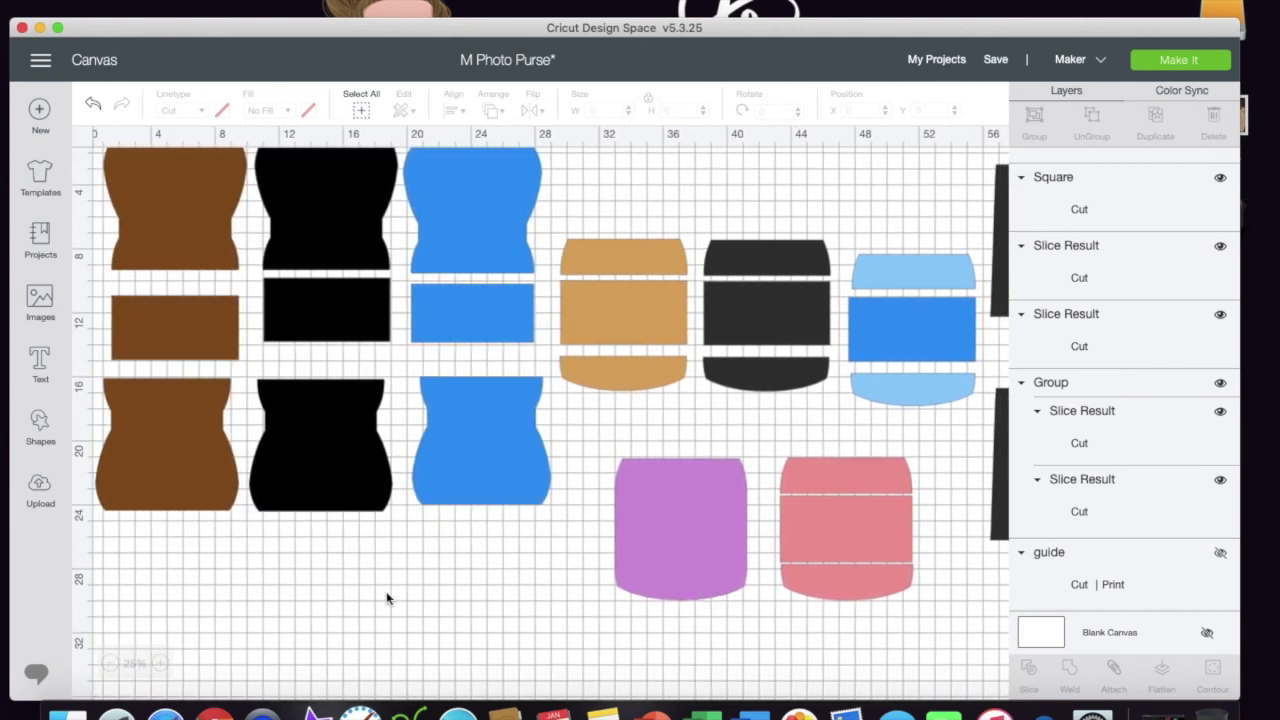
{"action": "scroll", "coordinate": [366, 603], "scroll_direction": "right", "scroll_amount": 4}
{"action": "scroll", "coordinate": [366, 603], "scroll_direction": "down", "scroll_amount": 1}
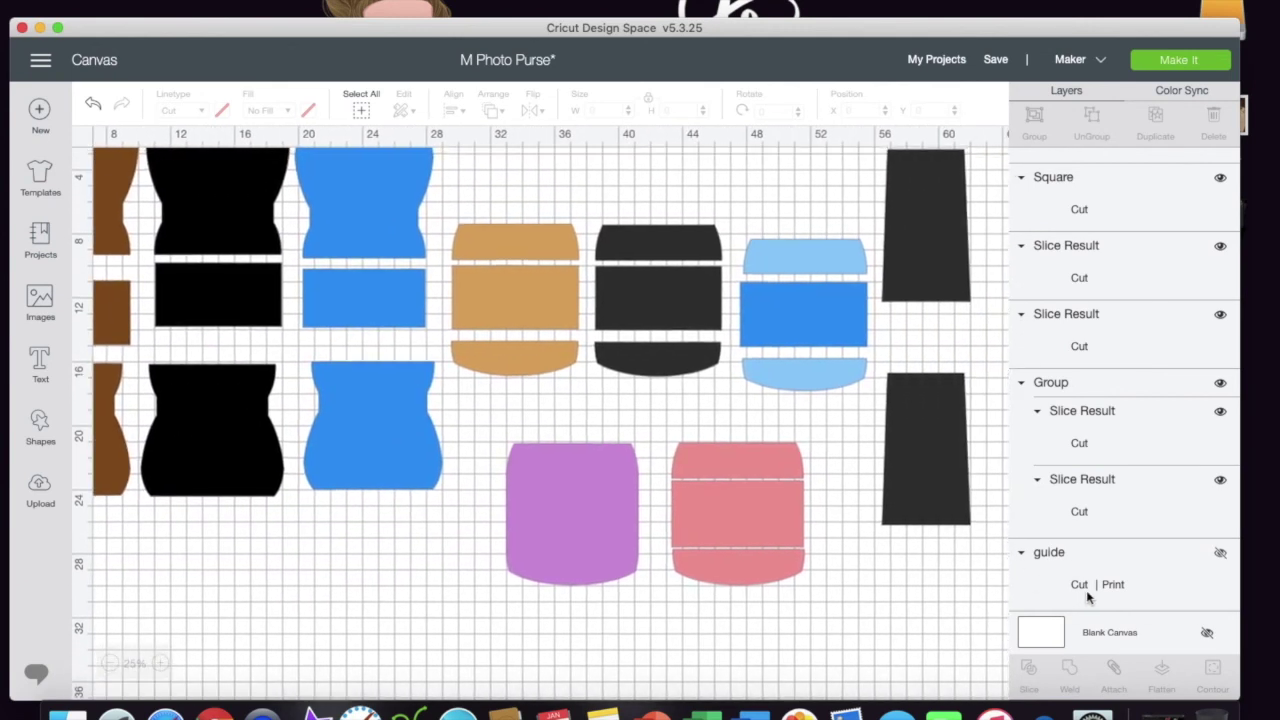
{"action": "left_click", "coordinate": [1219, 484]}
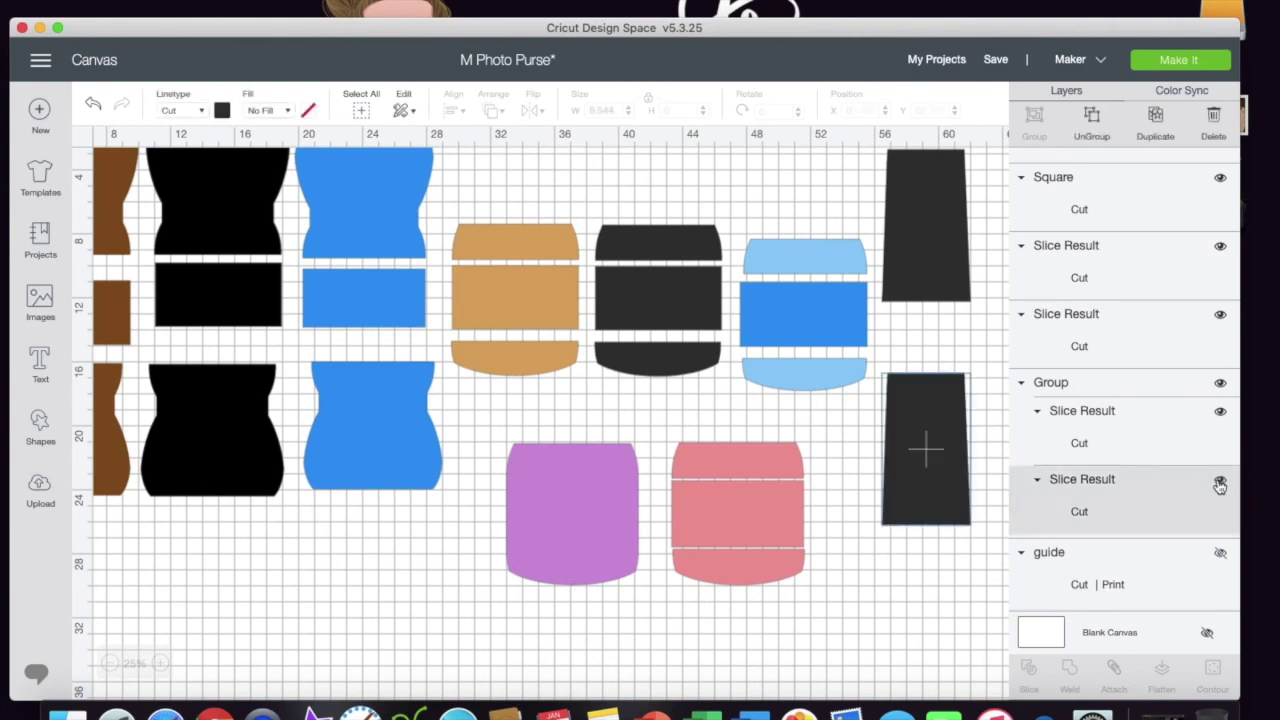
{"action": "scroll", "coordinate": [700, 508], "scroll_direction": "left", "scroll_amount": 4}
{"action": "scroll", "coordinate": [700, 508], "scroll_direction": "down", "scroll_amount": 1}
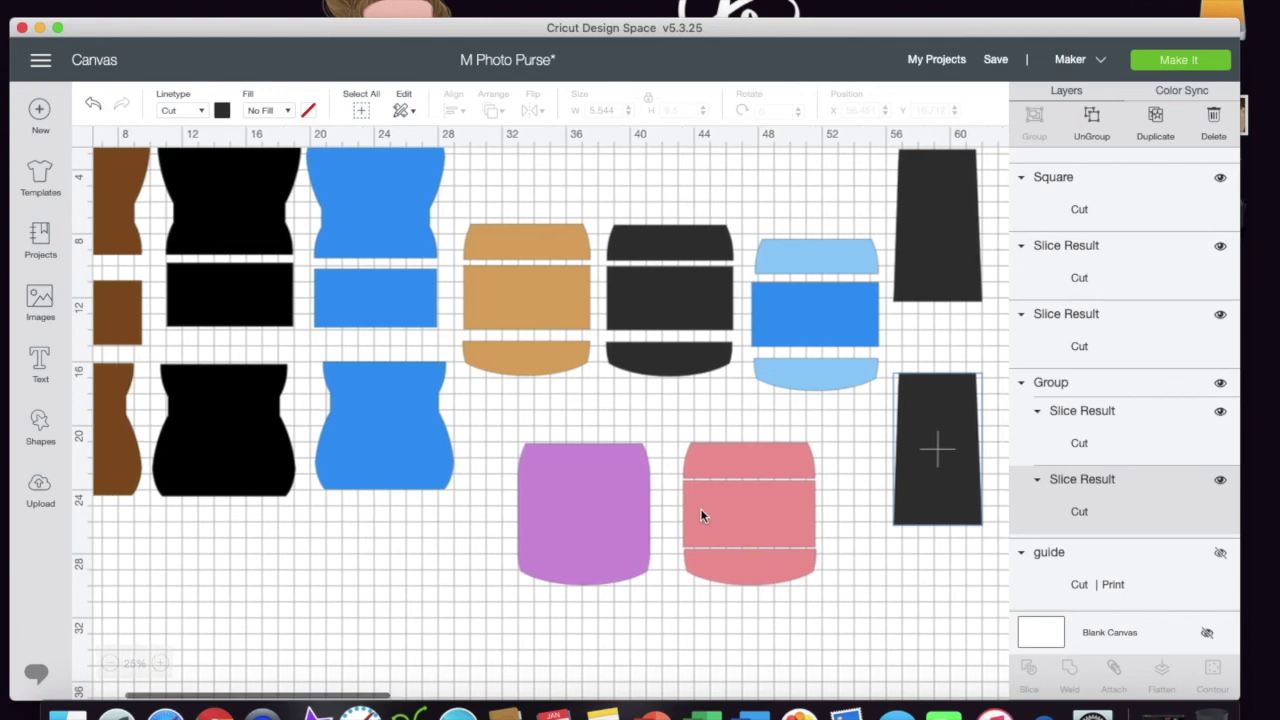